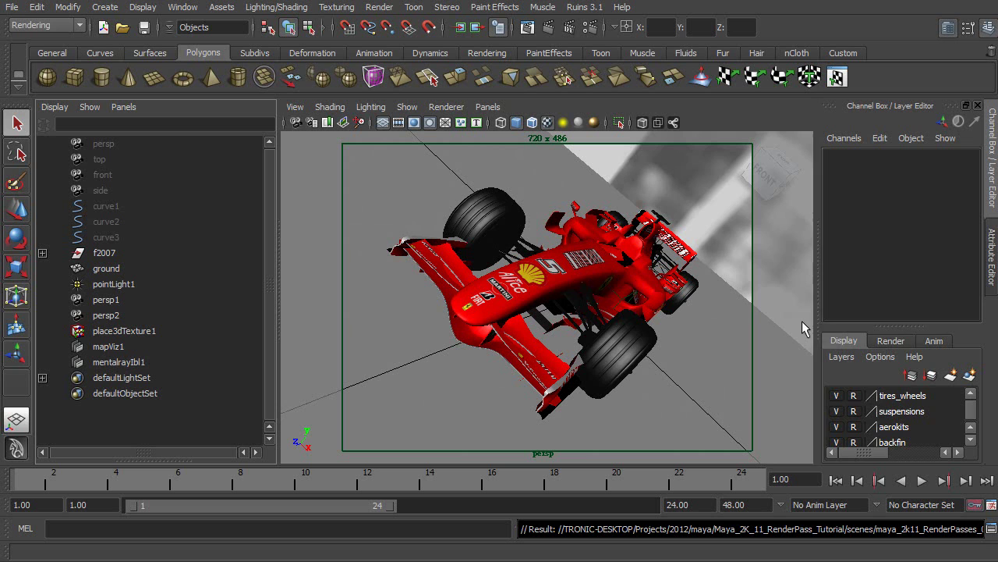
Step: Open the render settings of masterLayer and set its renderer to mental ray
left_click(879, 343)
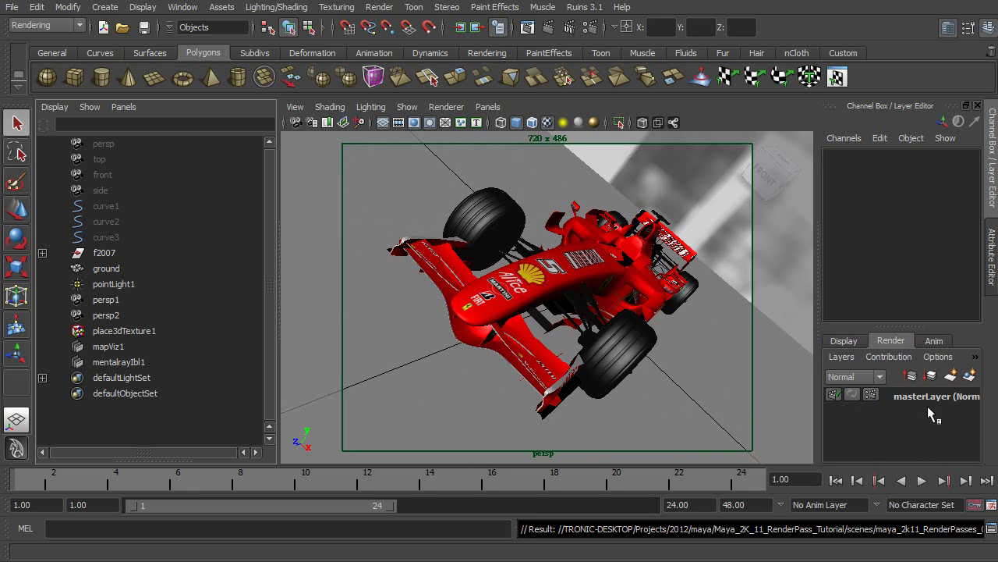
left_click(870, 394)
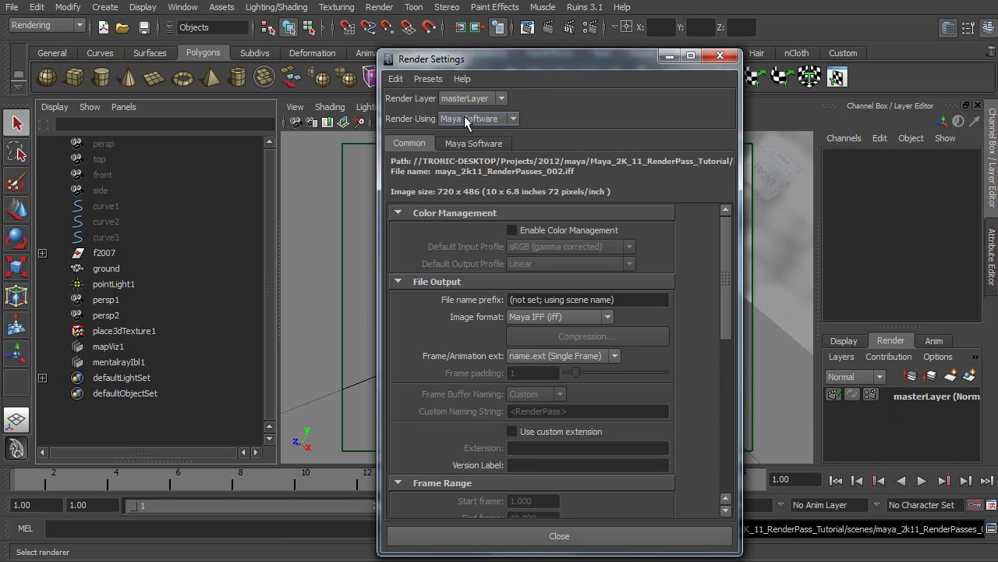
left_click(498, 118)
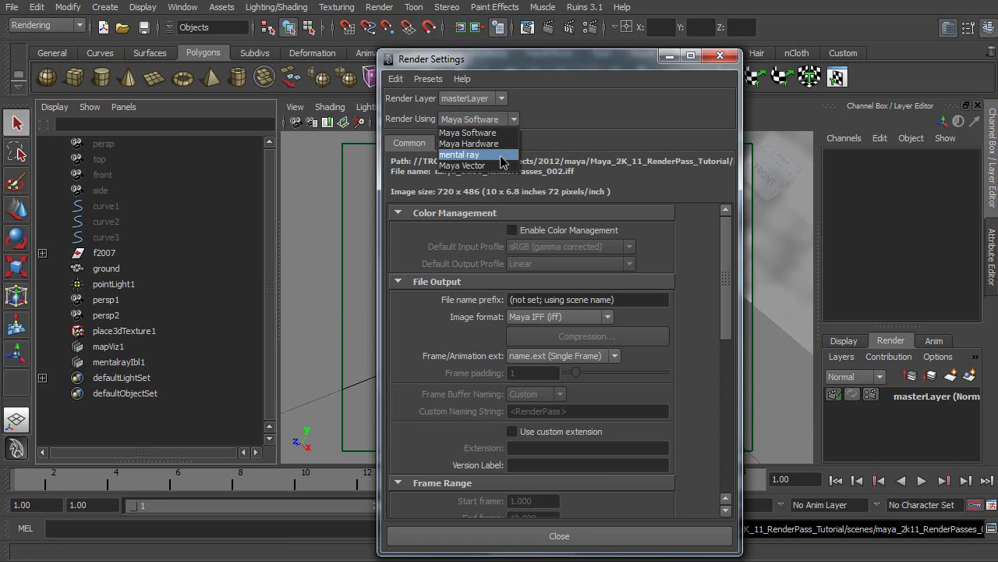
left_click(501, 155)
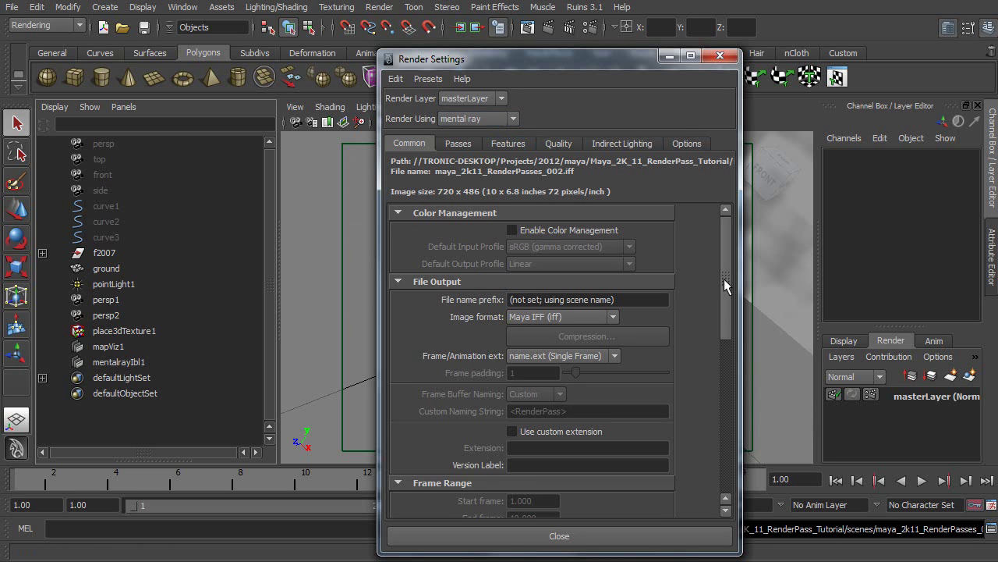
Step: Set the file name prefix to <RenderLayer>/<RenderPass>/<RenderPass> and the image format to TIFF (tif)
scroll(725, 289, "down", 3)
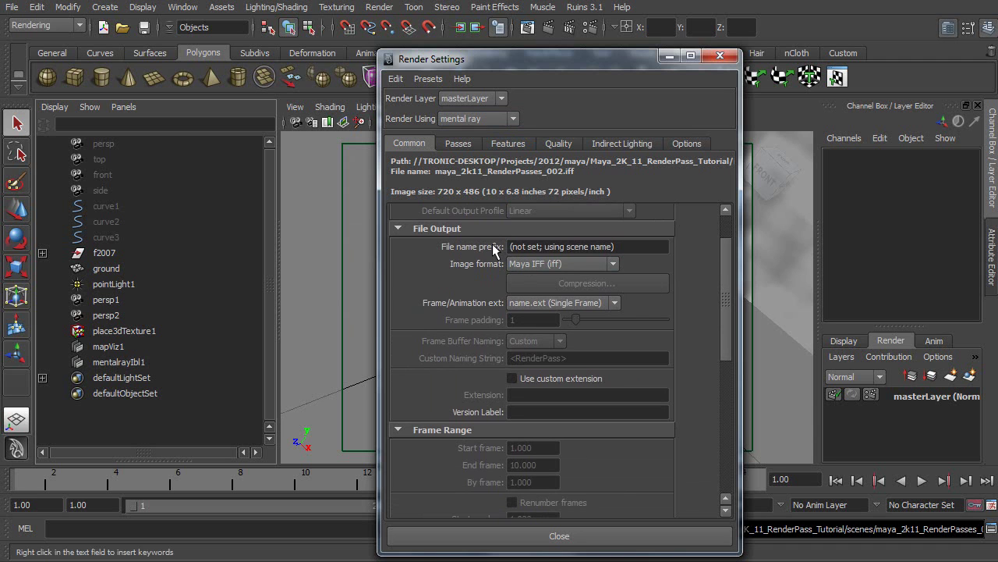
right_click(521, 246)
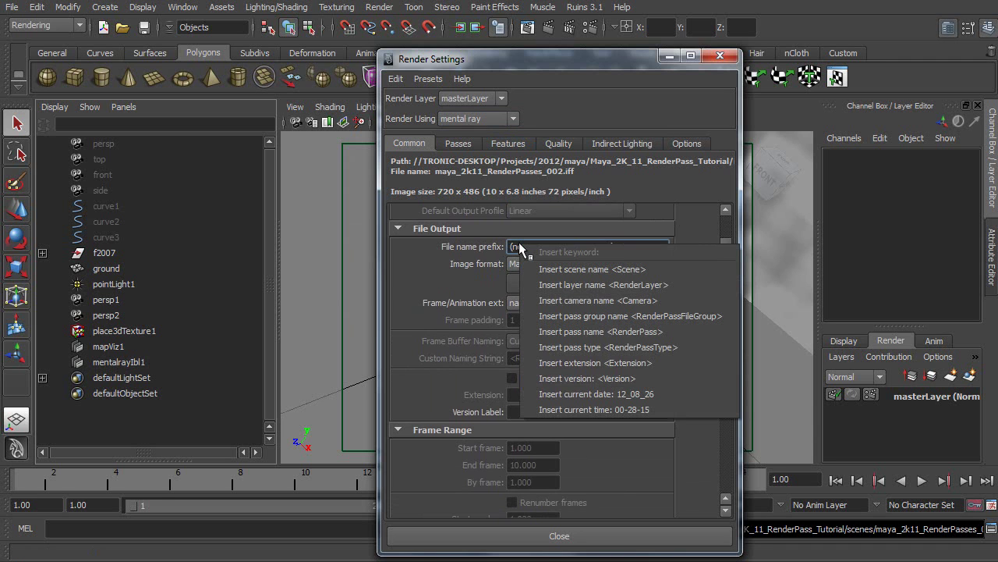
left_click(680, 285)
type("/")
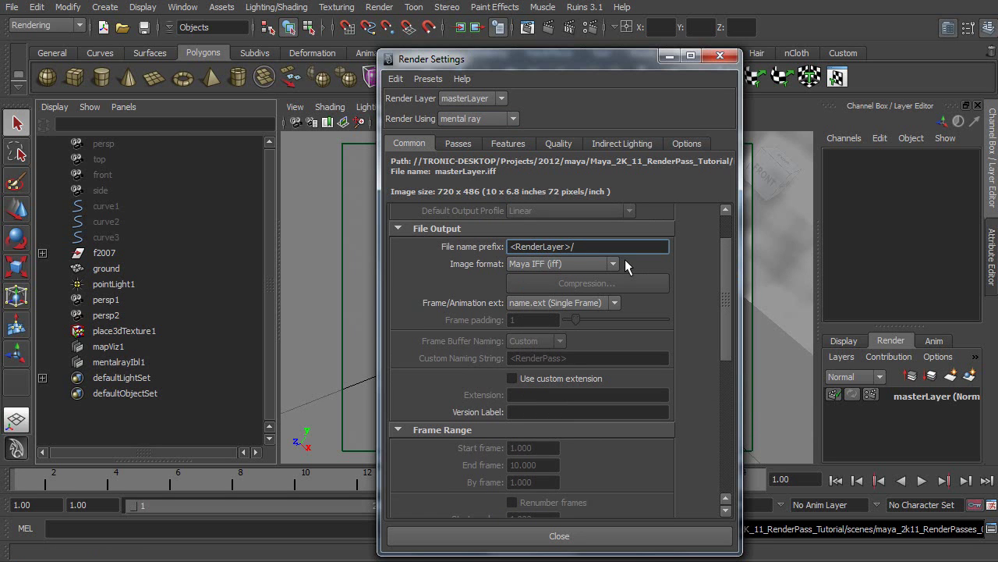
right_click(587, 243)
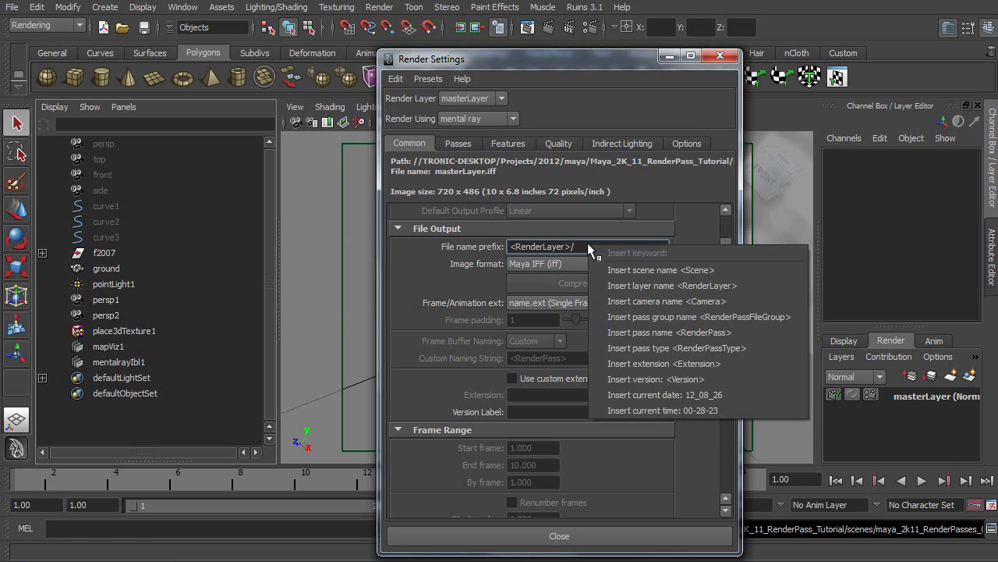
left_click(755, 332)
type("/")
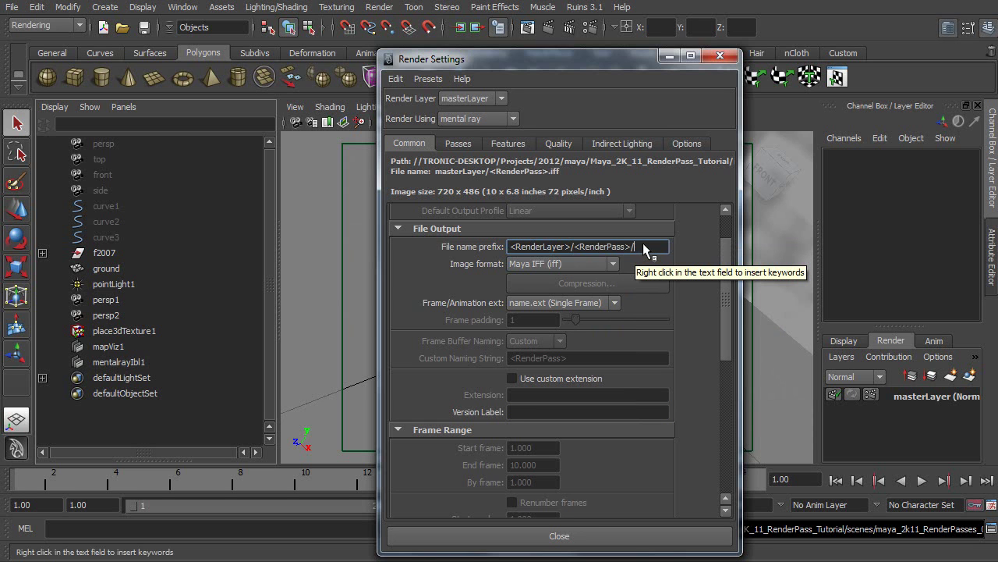
right_click(643, 245)
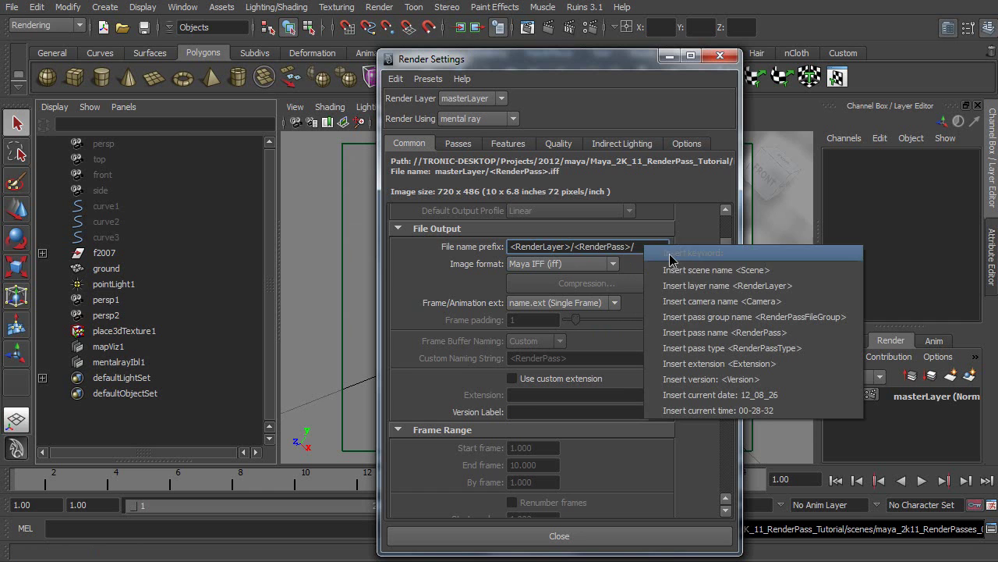
left_click(797, 337)
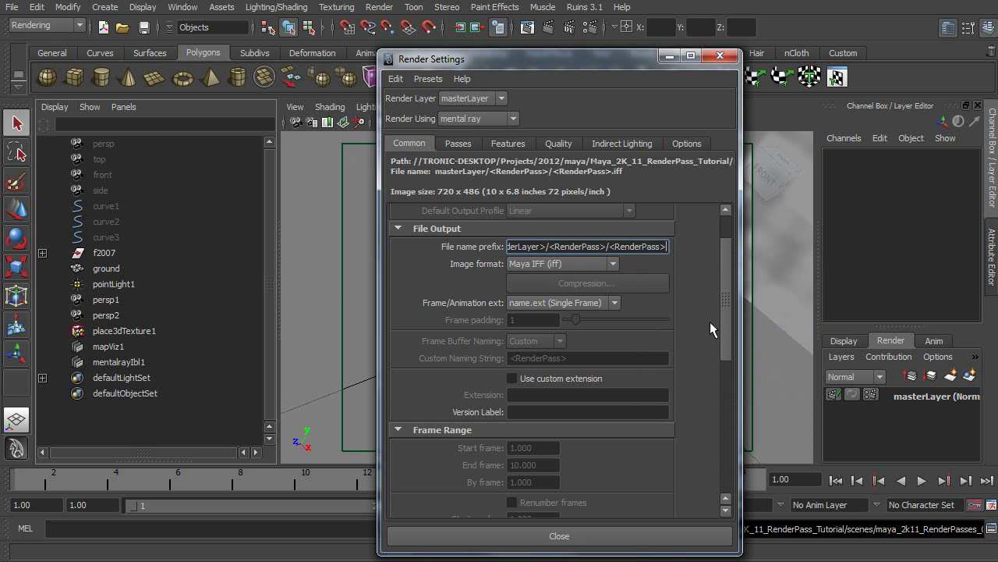
left_click(550, 266)
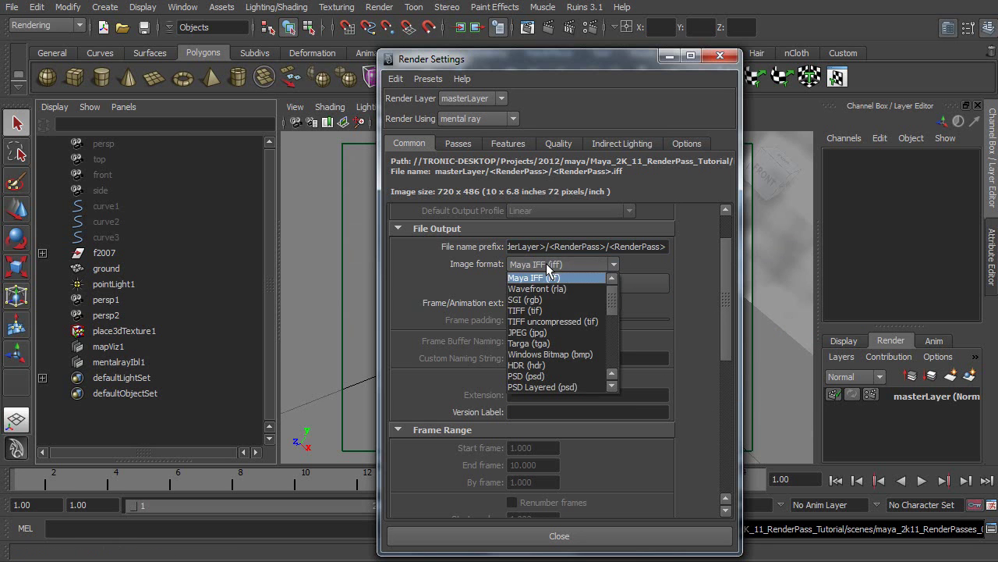
left_click(550, 310)
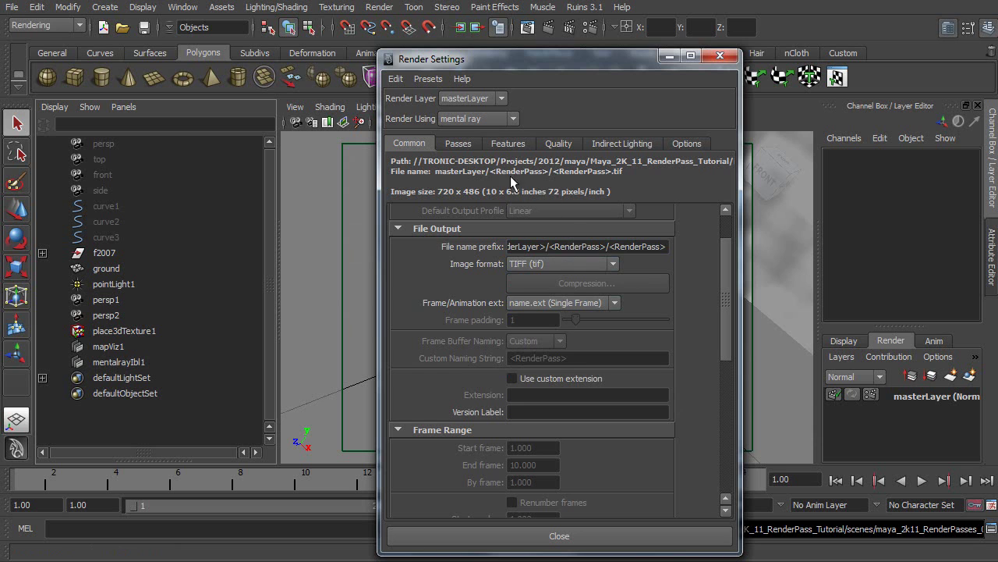
Step: Start creating render passes, selecting Ambient Occlusion, Diffuse Without Shadows, Direct Irradiance Without Shadows, Indirect and Matte
left_click(458, 145)
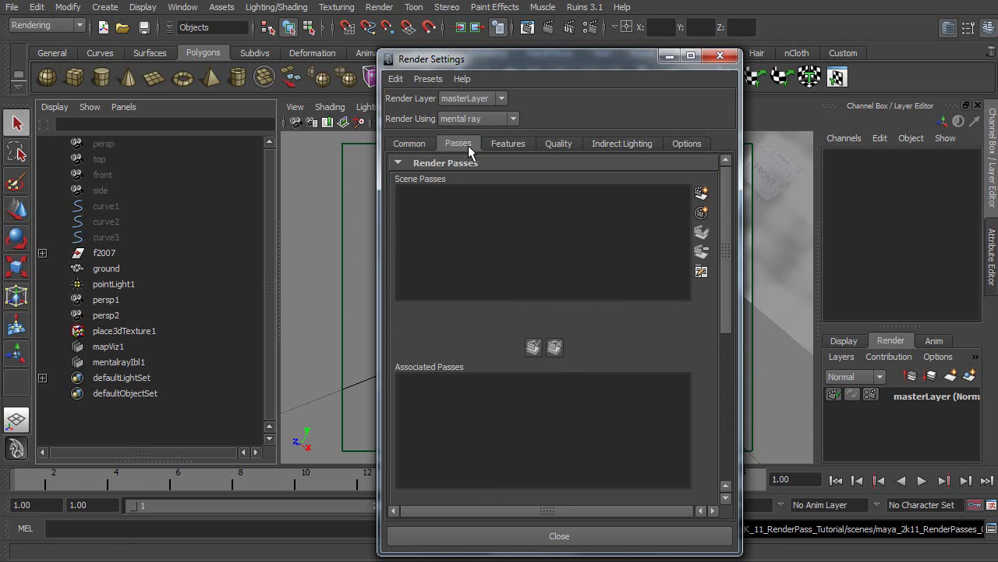
left_click(702, 196)
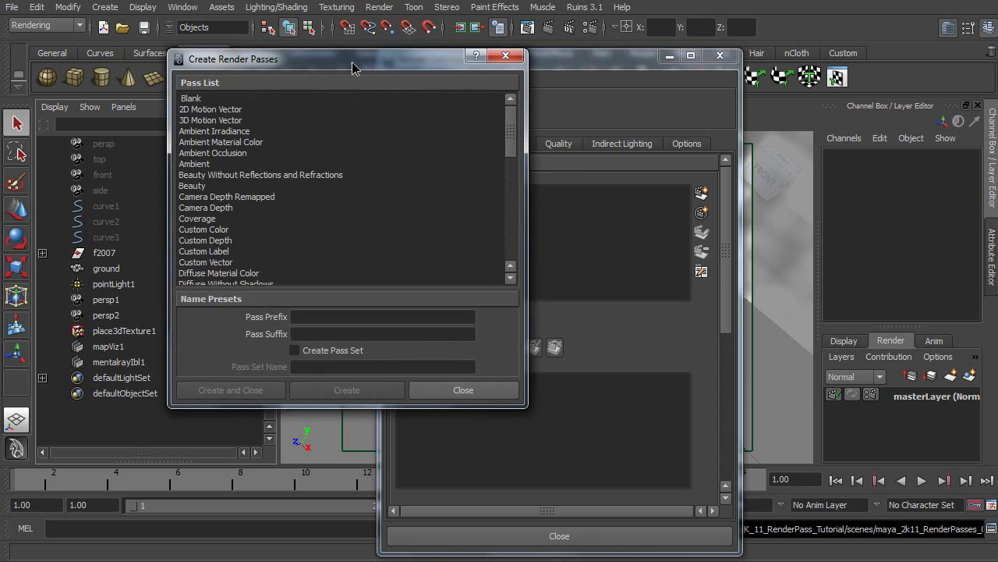
left_click_drag(357, 63, 425, 82)
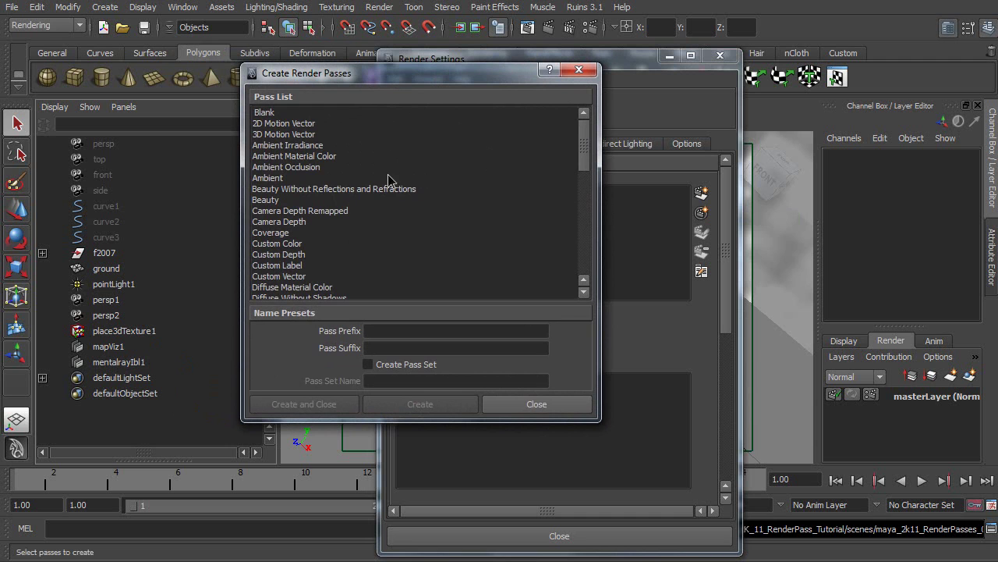
left_click(306, 168)
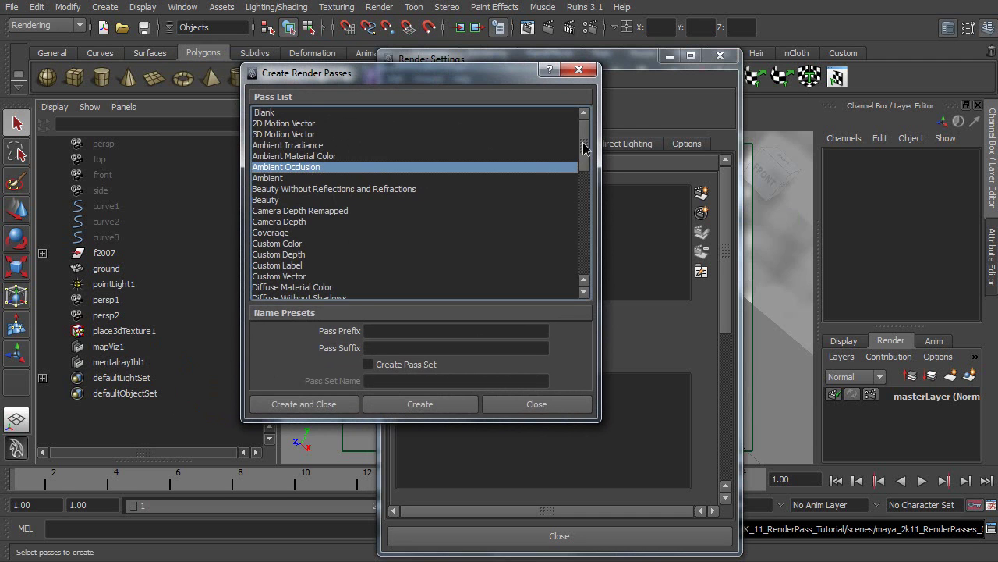
left_click_drag(584, 150, 587, 187)
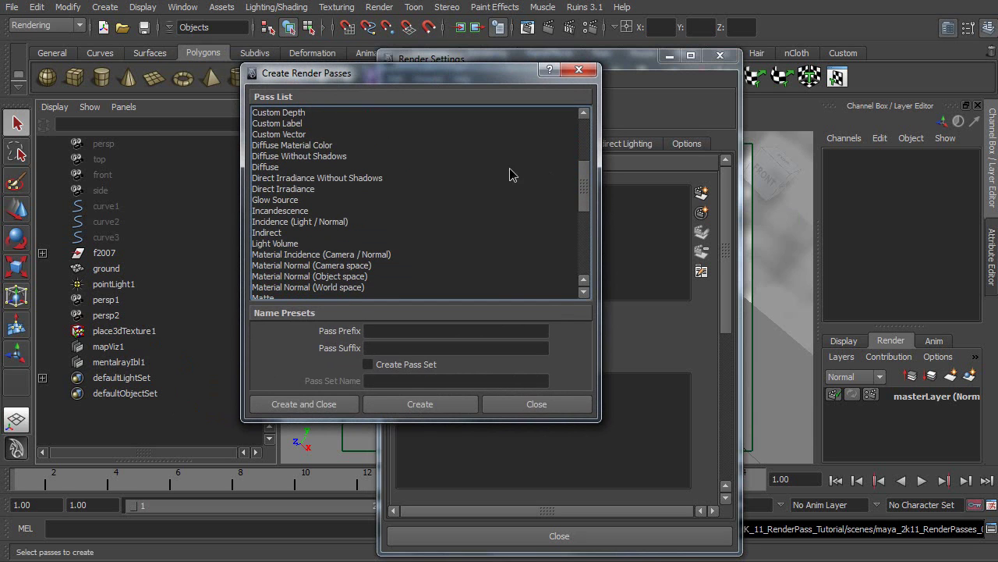
left_click(330, 157)
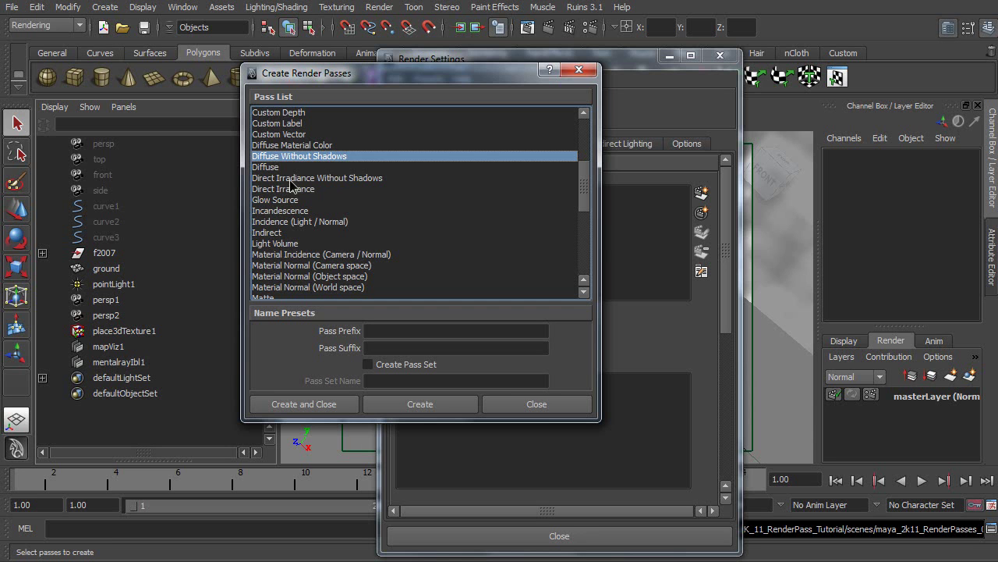
left_click(301, 180, "ctrl")
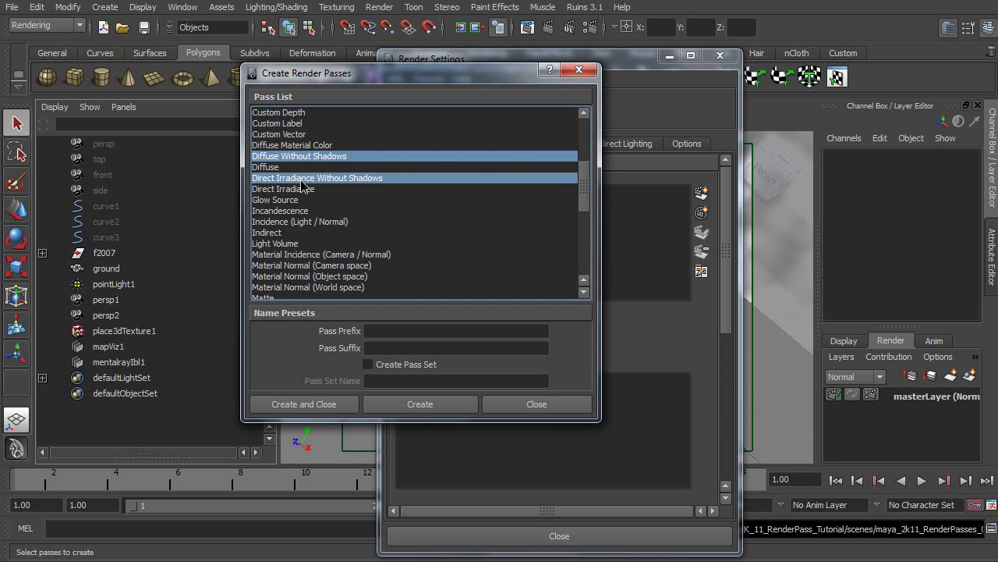
scroll(588, 179, "down", 1)
left_click_drag(587, 183, 587, 196)
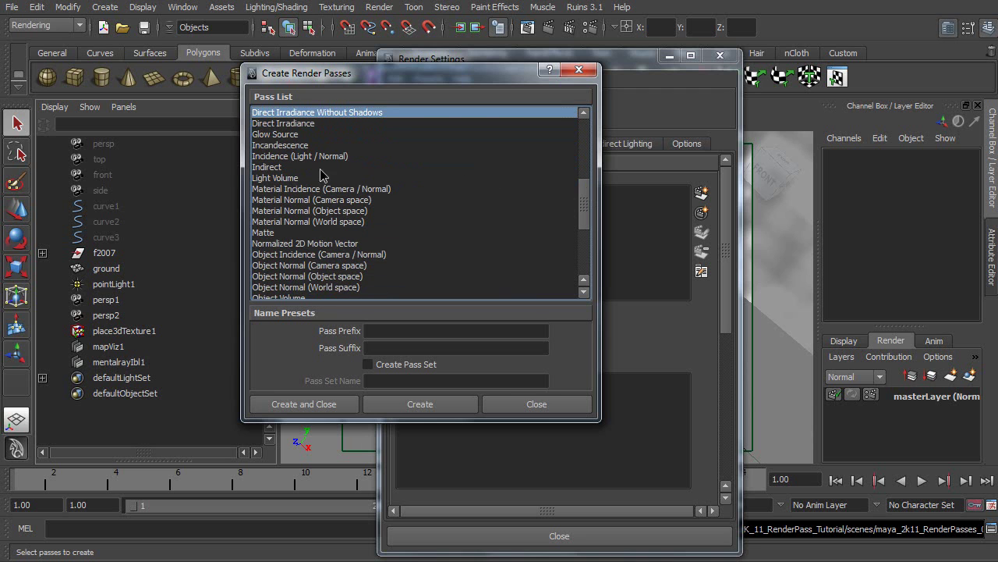
left_click(284, 171, "ctrl")
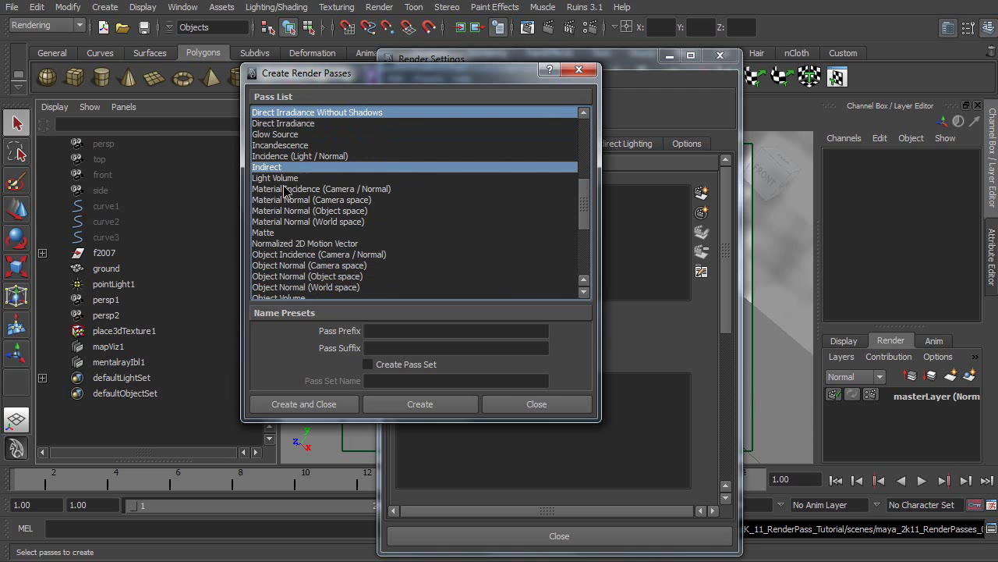
left_click(285, 233, "ctrl")
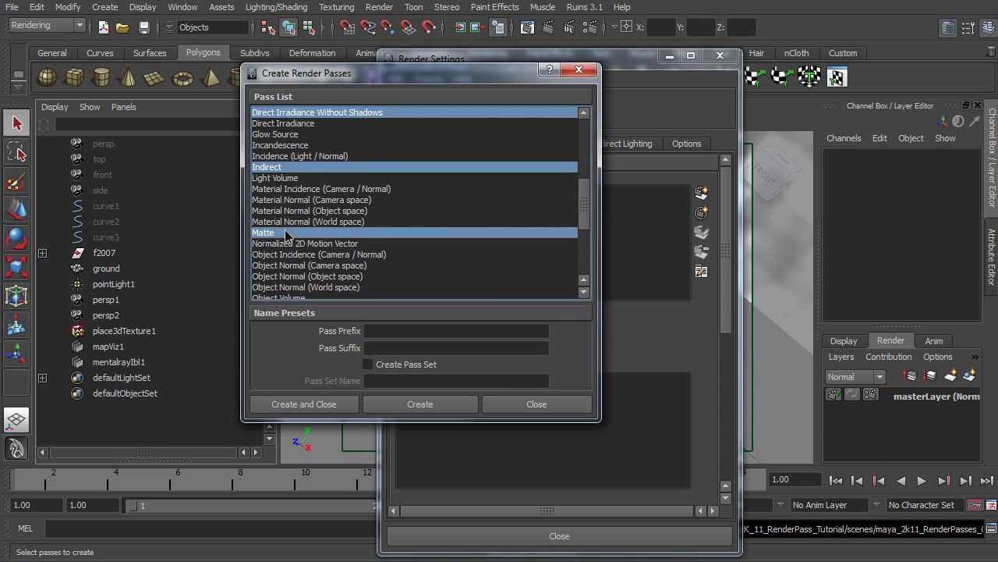
Step: Add Reflection, Shadow and Specular Without Shadows to the selection, create the passes, and associate them all with masterLayer
left_click_drag(587, 202, 587, 235)
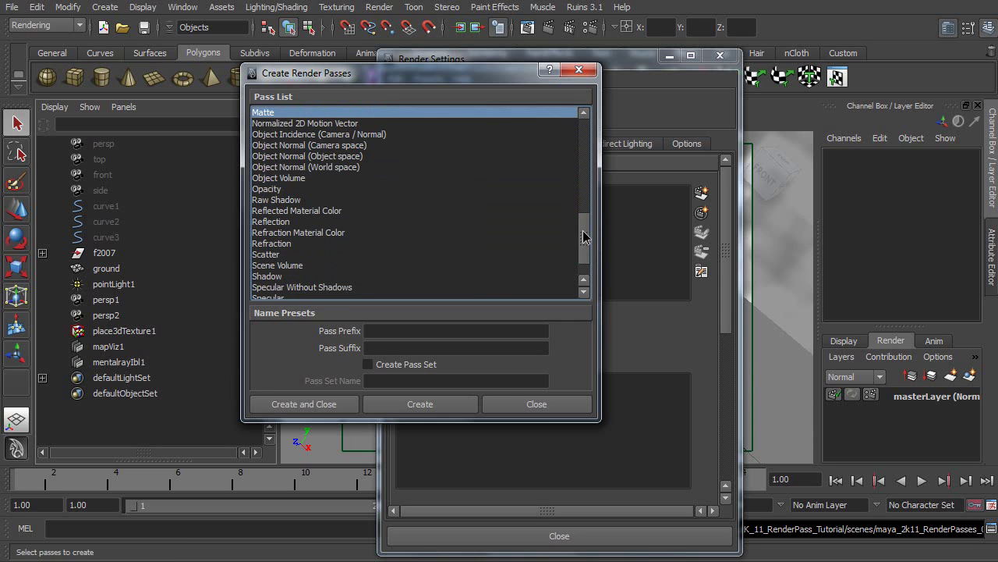
left_click(286, 224, "ctrl")
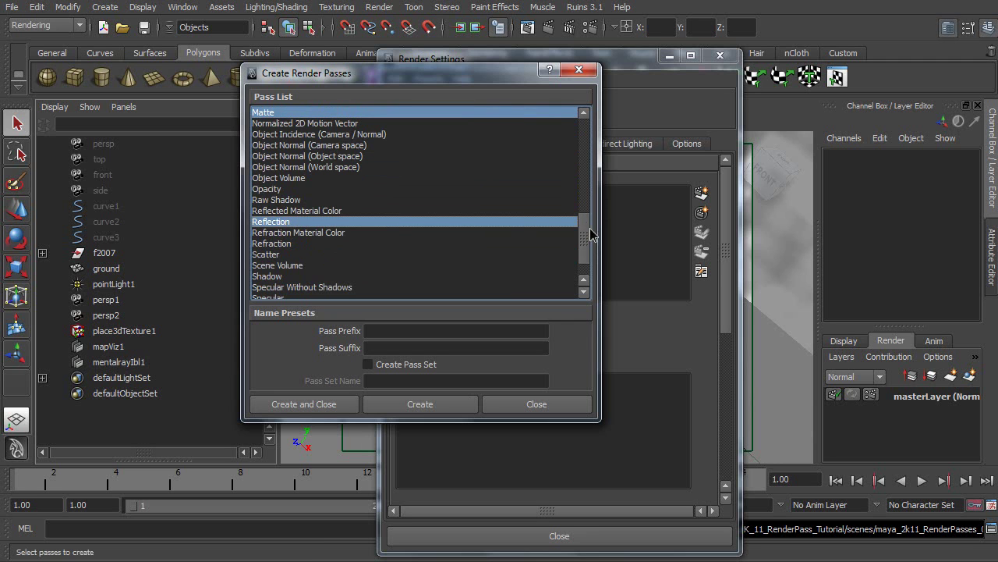
scroll(591, 238, "down", 1)
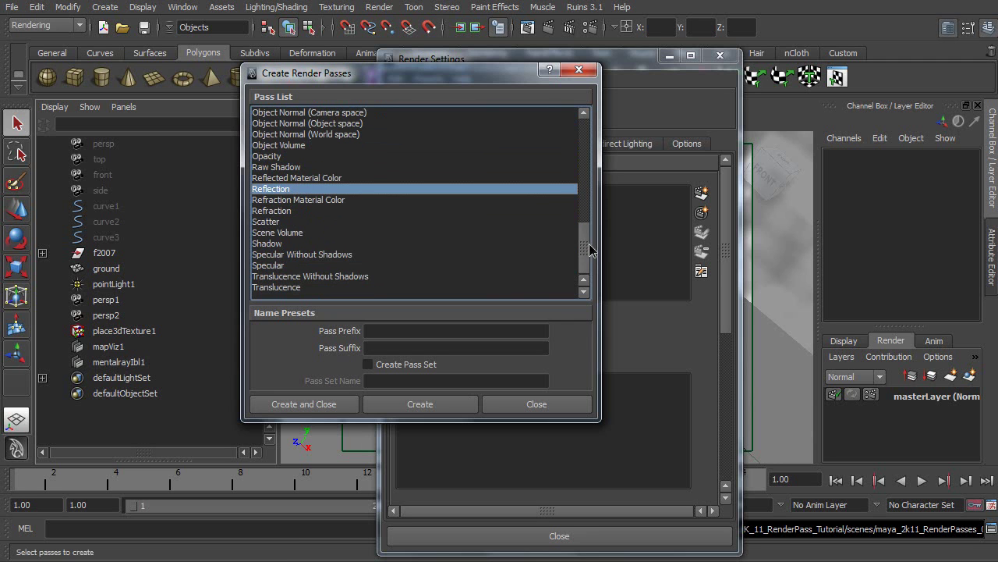
left_click(280, 248, "ctrl")
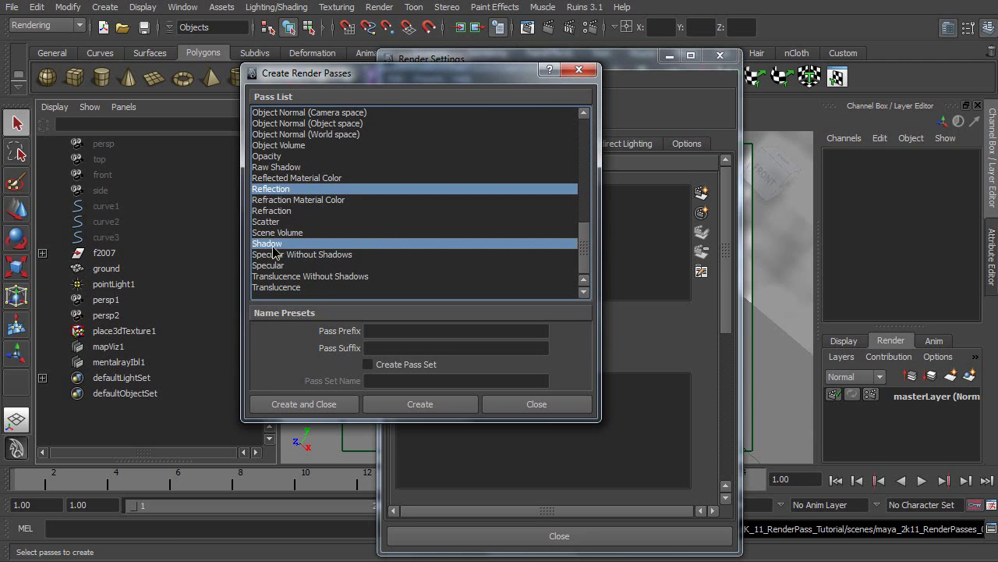
left_click(330, 256, "ctrl")
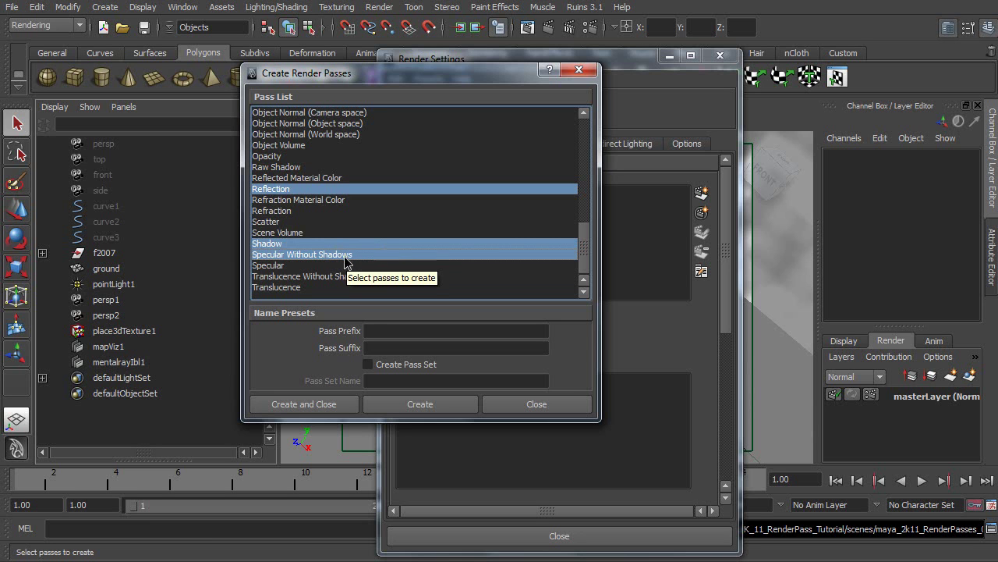
left_click(328, 405)
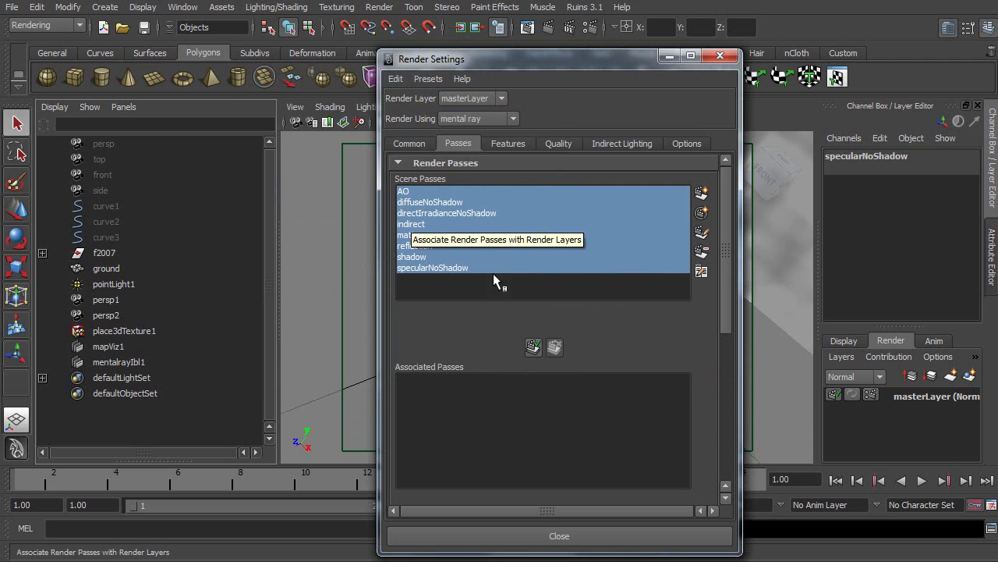
left_click(533, 347)
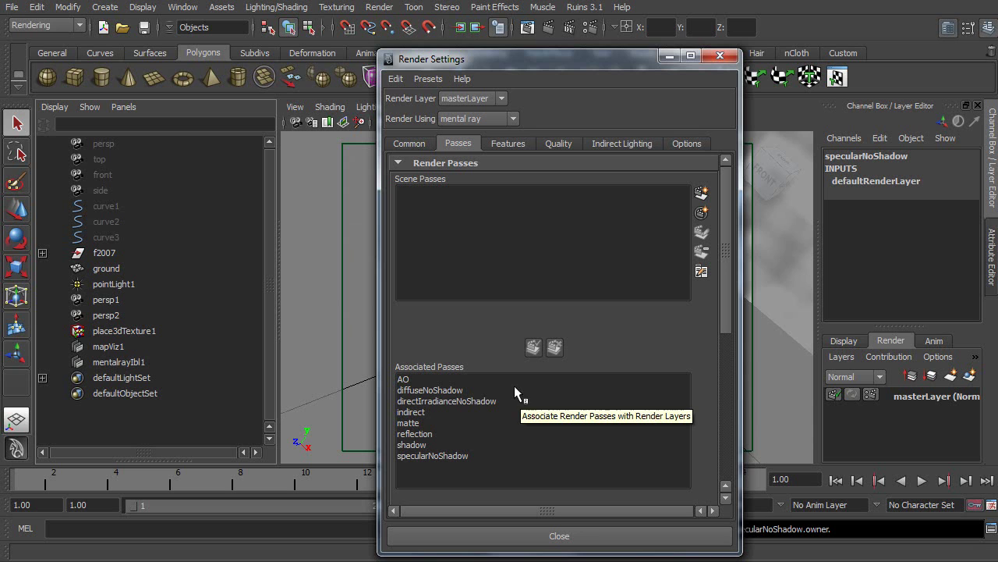
Step: Check the enabled mental ray secondary effects and examine the Final Gathering and Ambient Occlusion options
left_click(505, 144)
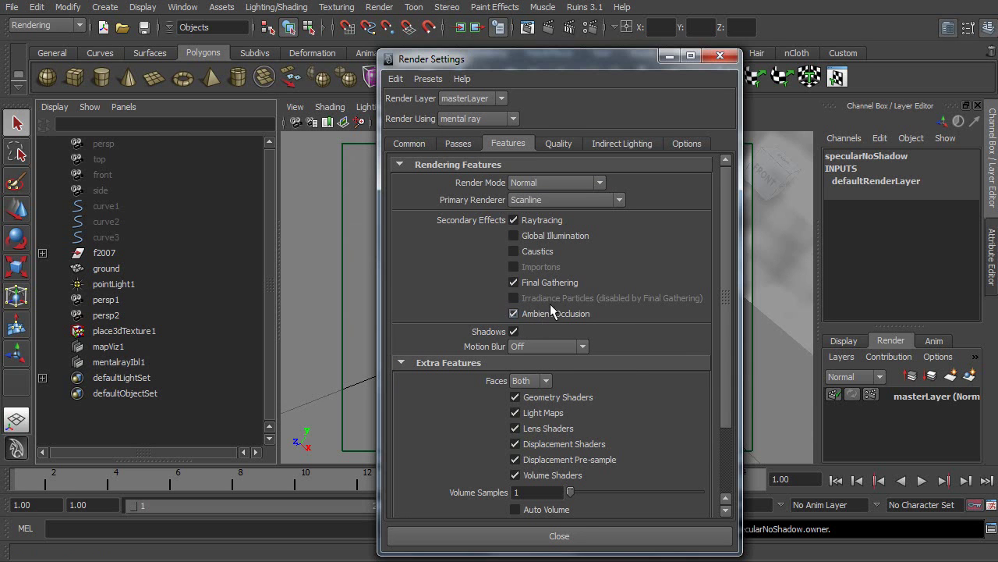
left_click(621, 144)
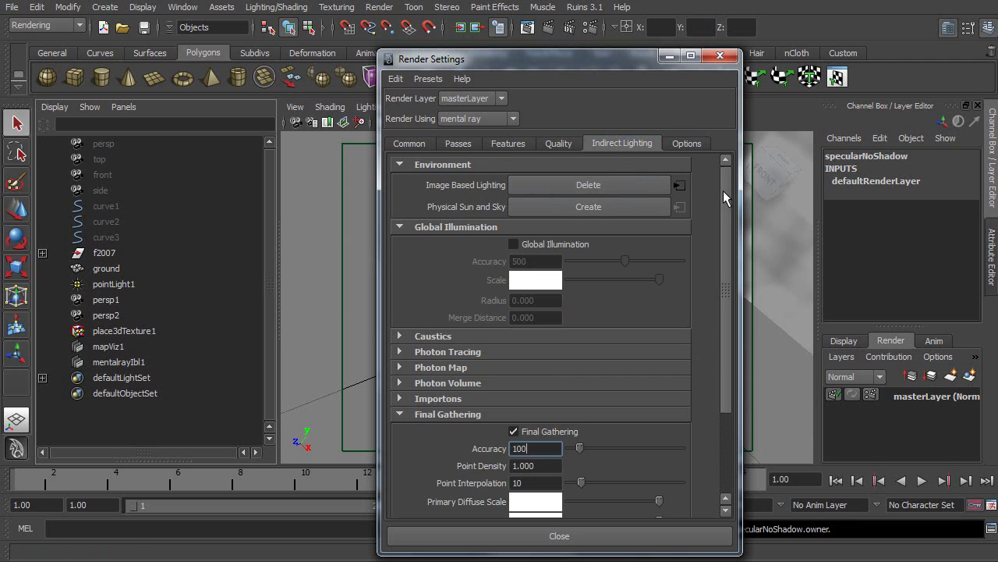
left_click_drag(723, 190, 723, 290)
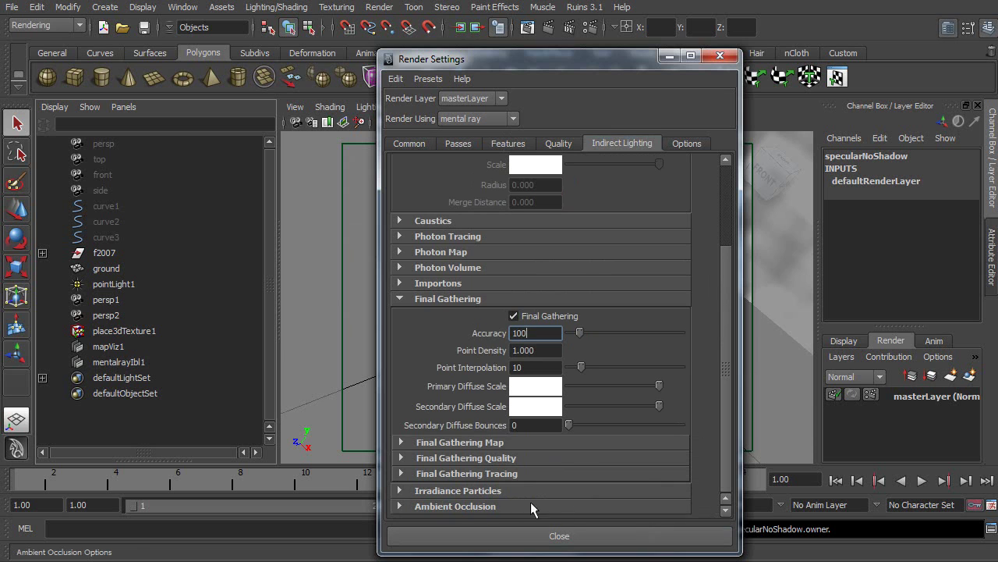
left_click(468, 506)
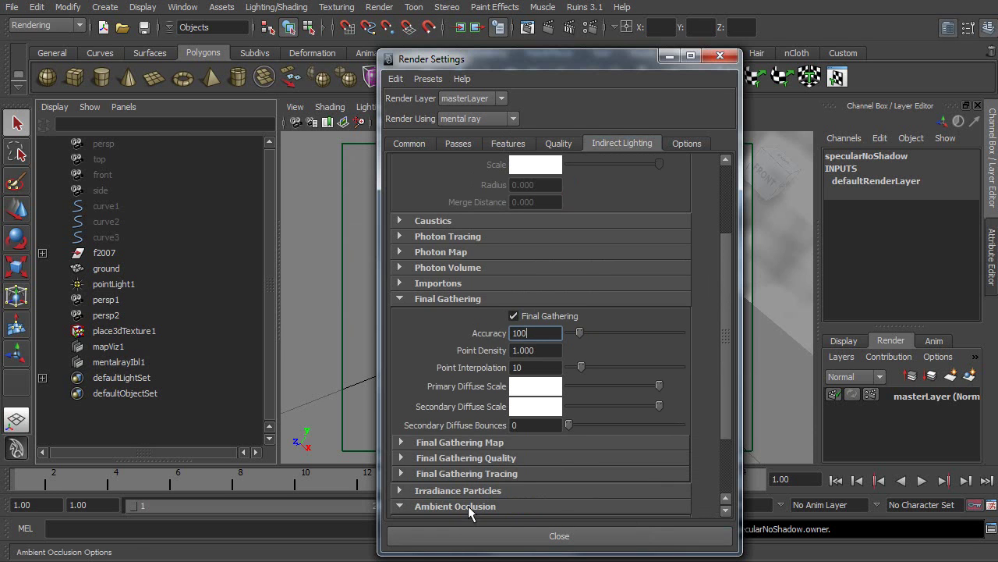
left_click_drag(727, 314, 724, 380)
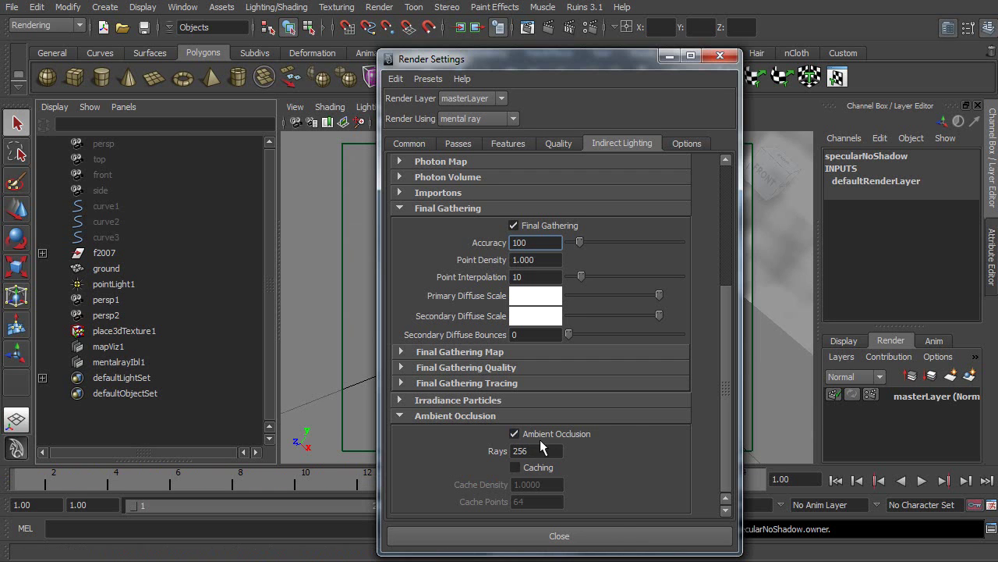
Step: Set the Ambient Occlusion rays to 128, close the render settings and batch render the scene
left_click_drag(535, 455, 500, 458)
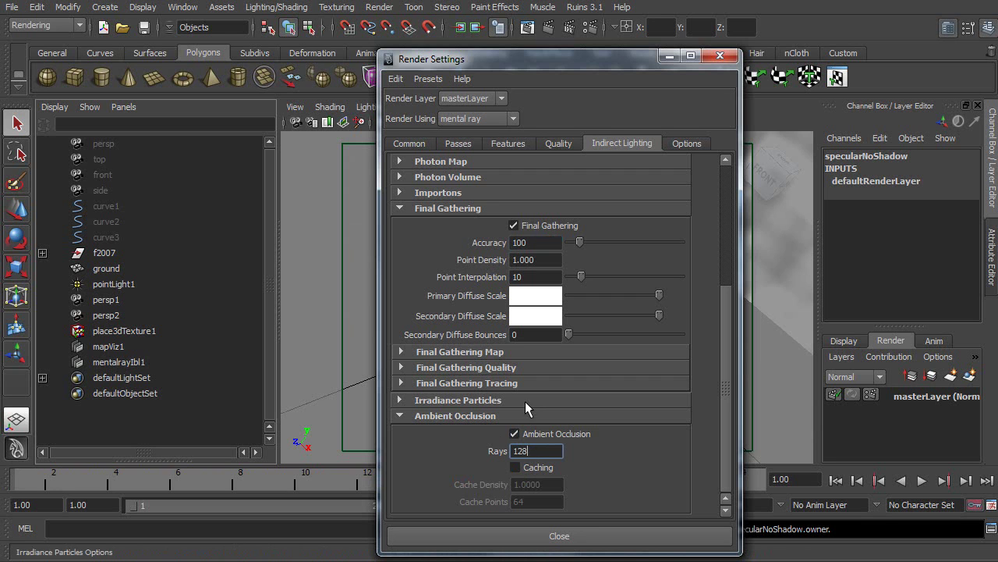
left_click(630, 543)
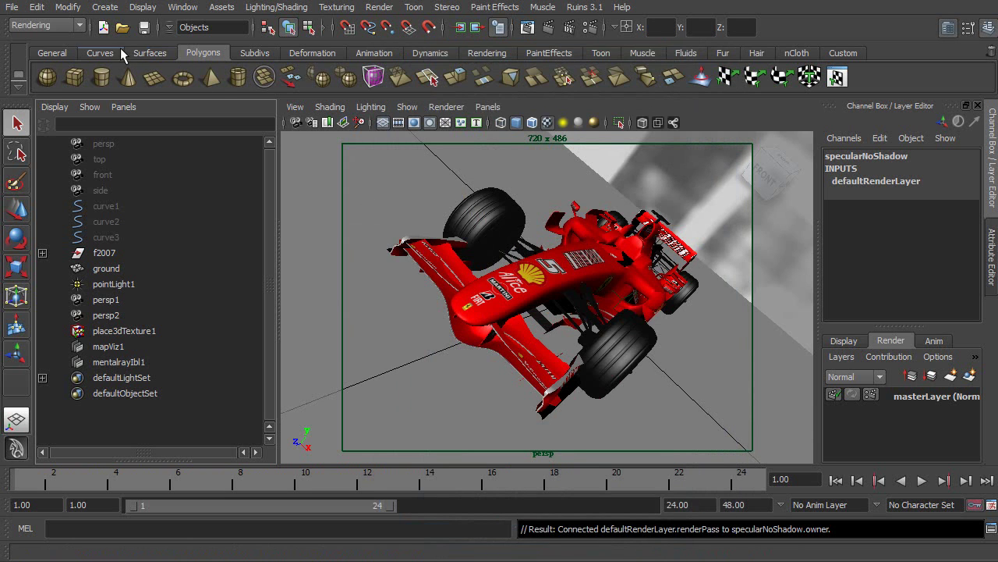
left_click(66, 26)
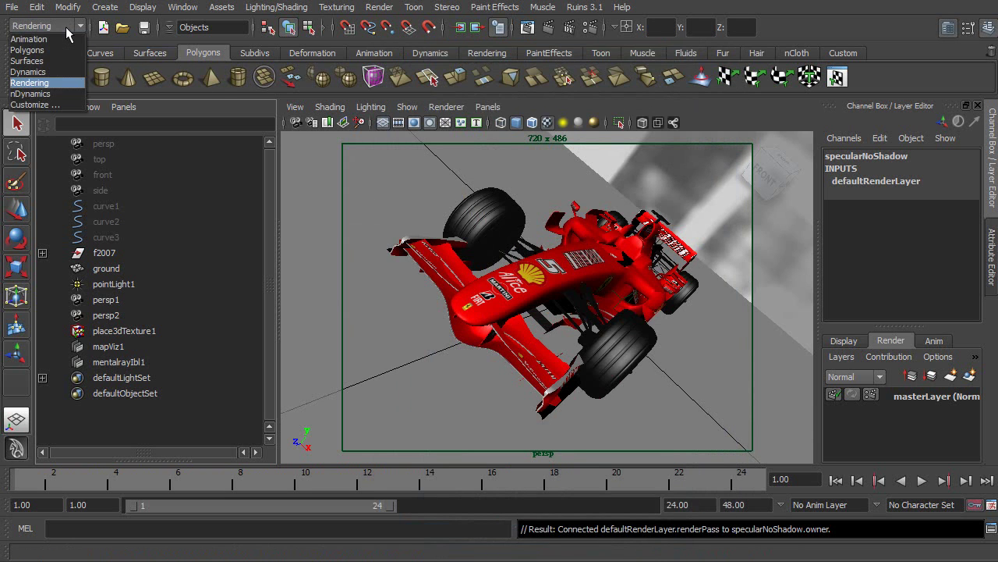
left_click(59, 83)
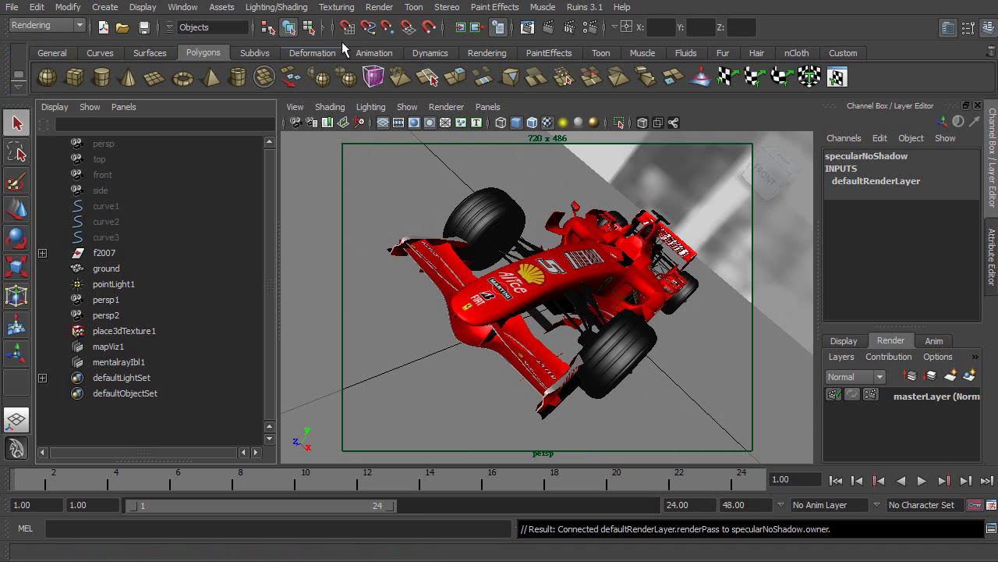
left_click(380, 8)
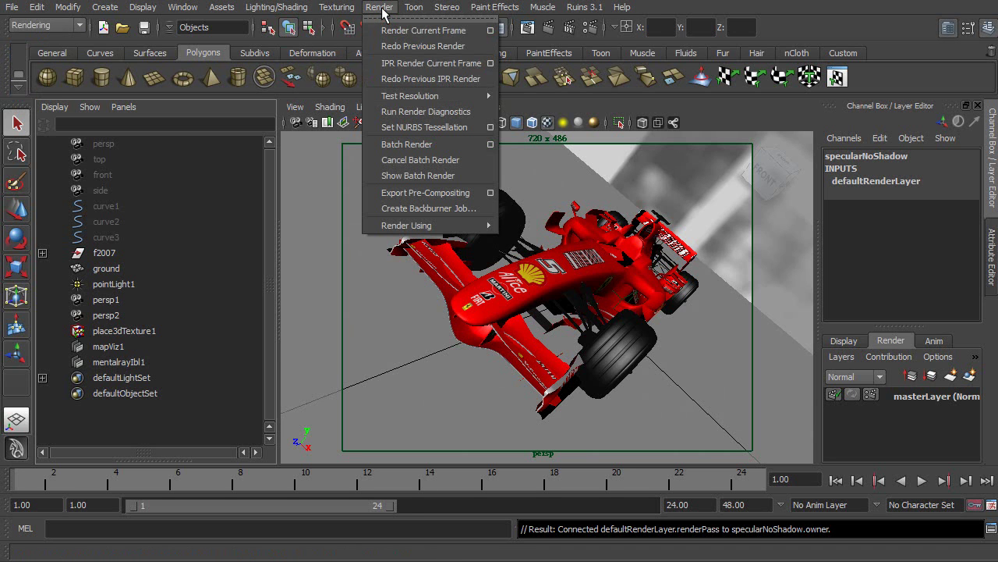
left_click(450, 150)
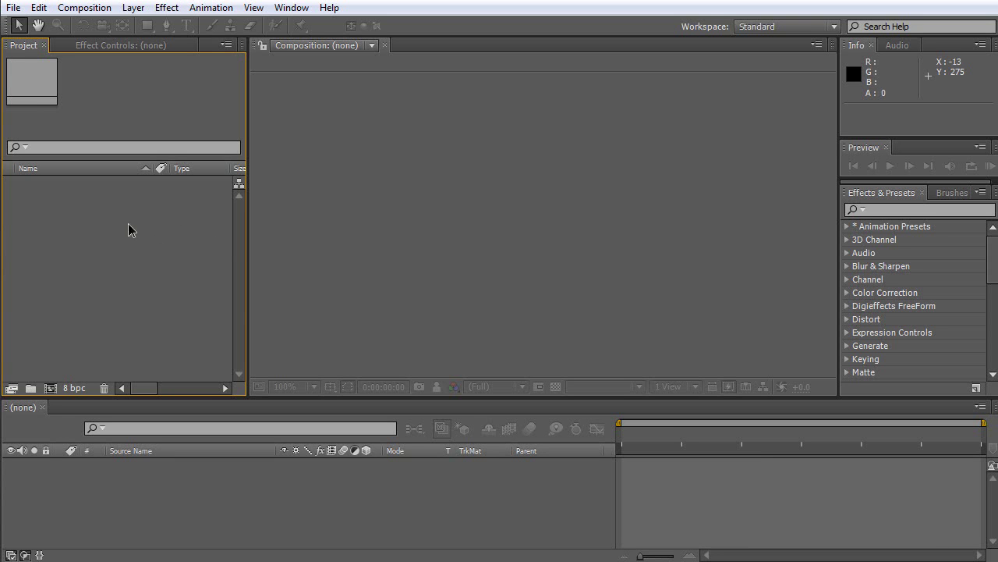
Step: Switch to After Effects and import the rendered TIFF passes: AO, diffuseNoShadow, directIrradianceNoShadow, indirect, matte, reflection, shadow and specularNoShadow
right_click(99, 220)
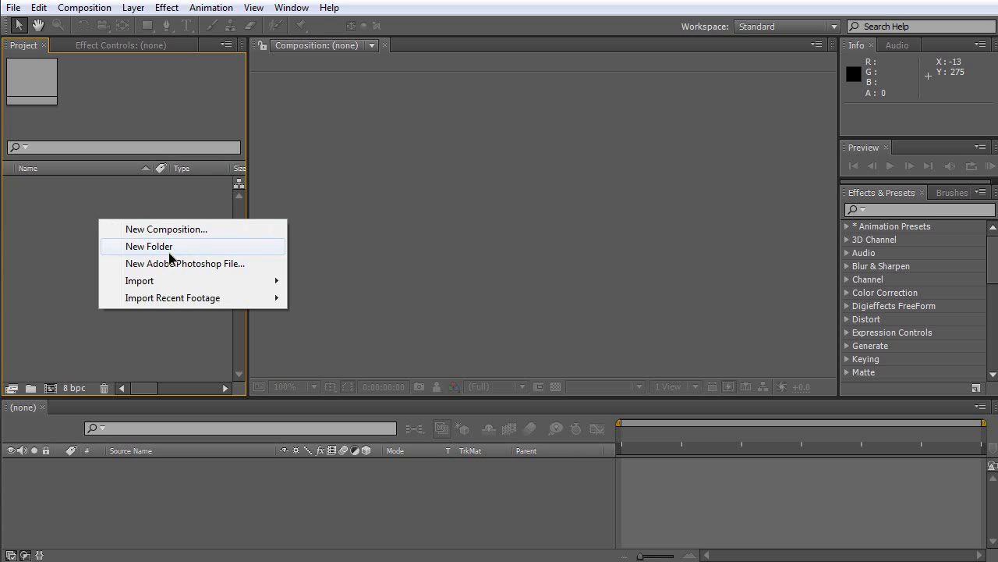
mouse_move(195, 282)
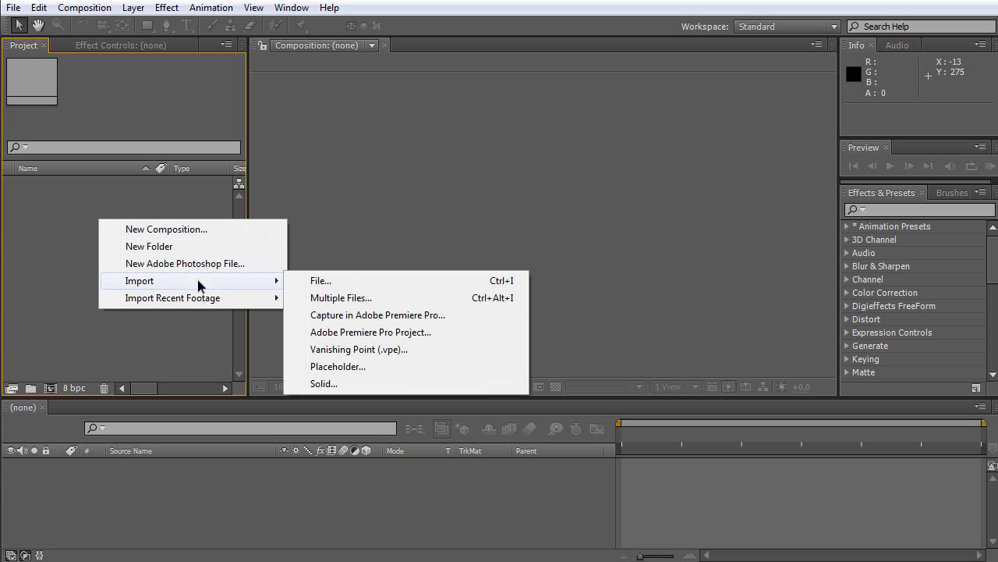
left_click(383, 299)
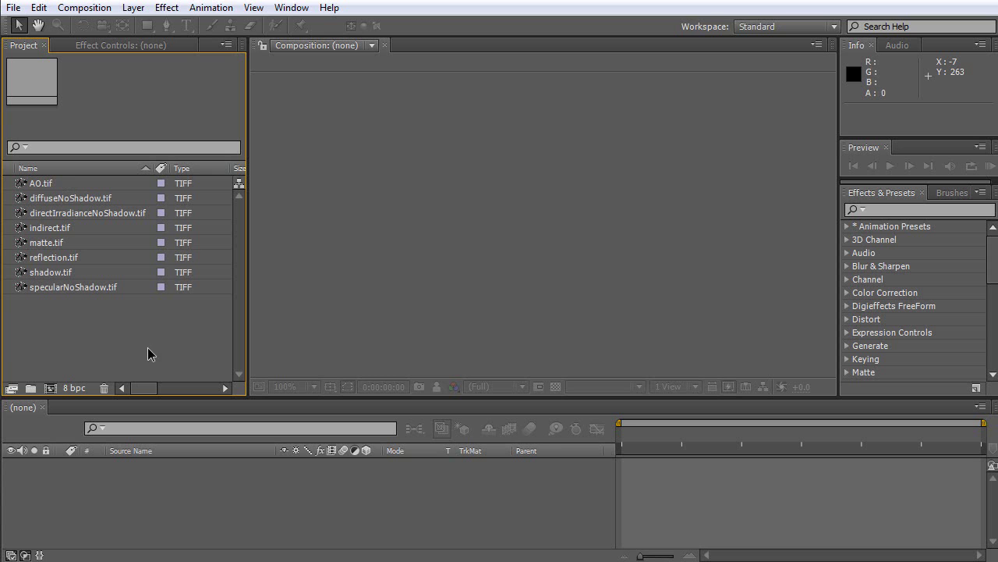
Step: Create a composition named car_pre_comp with the NTSC D1 preset, 720 x 486 px, and a black background
key("ctrl+n")
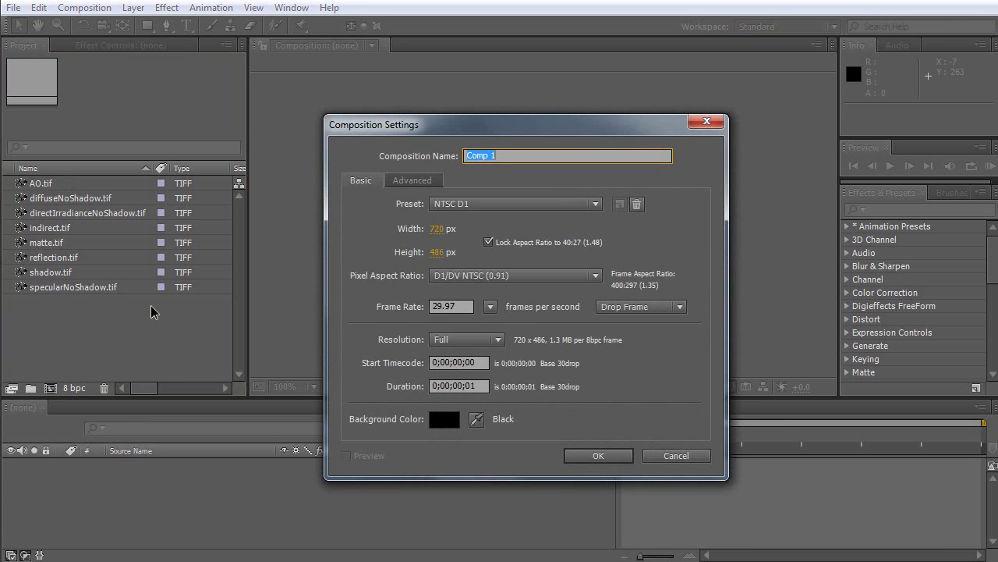
type("car_pre_comp")
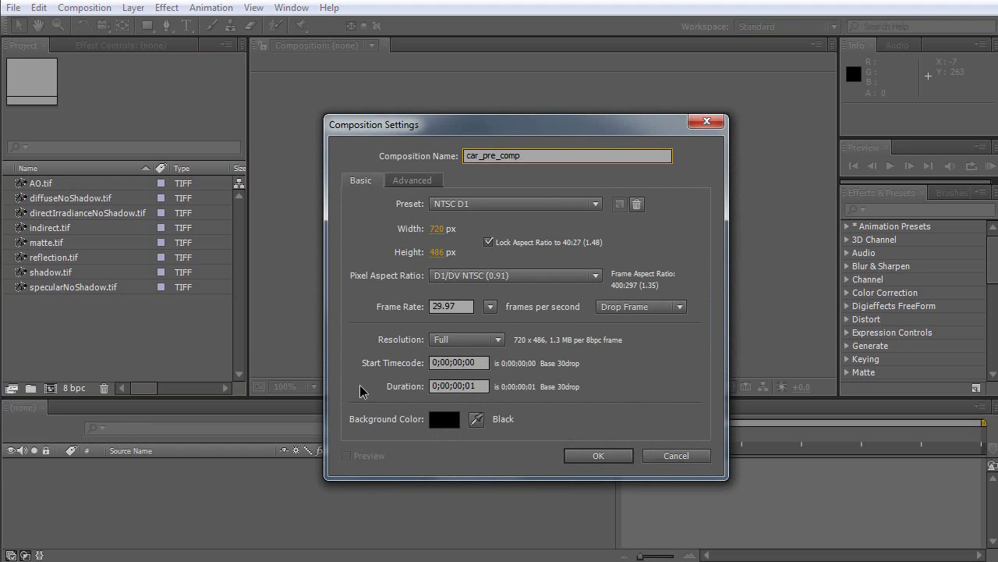
left_click(442, 421)
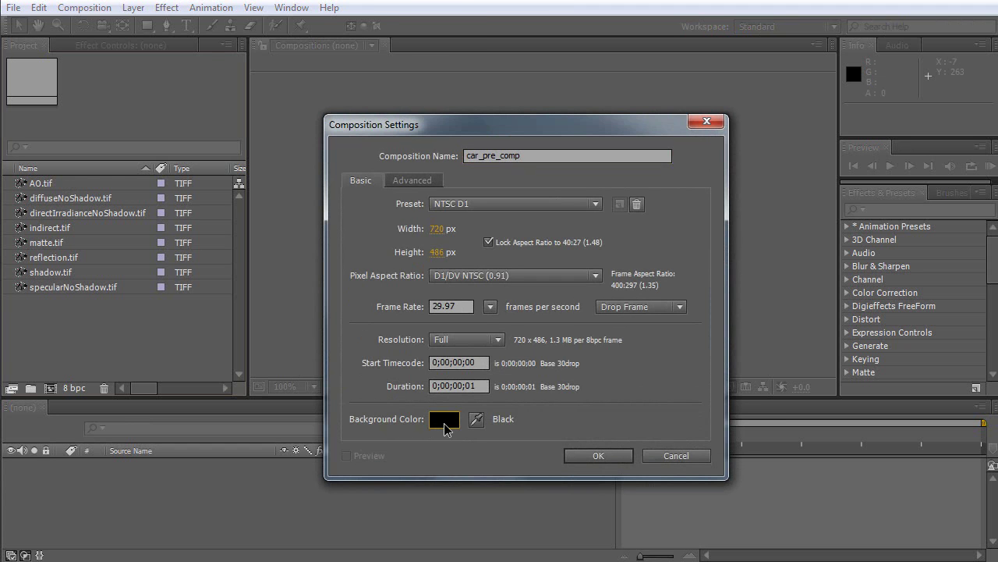
mouse_move(117, 134)
left_mouse_down()
mouse_move(104, 171)
mouse_move(50, 230)
left_mouse_up()
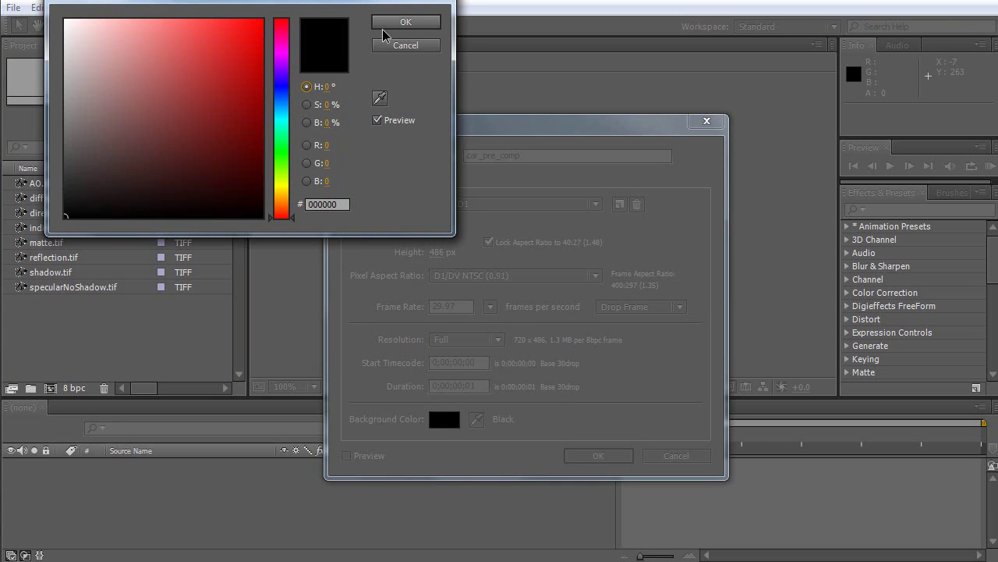
left_click(402, 22)
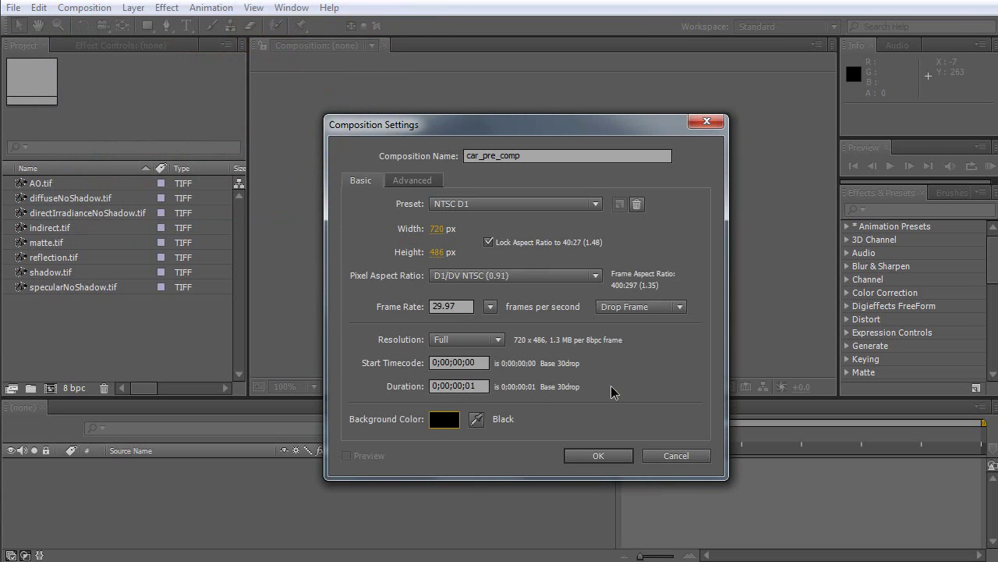
left_click(622, 461)
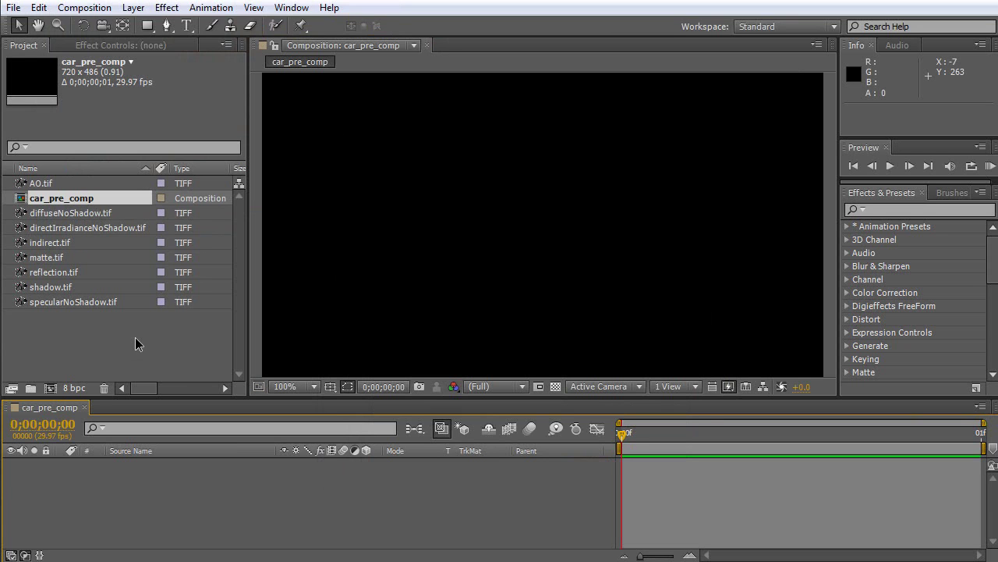
Step: Add diffuseNoShadow.tif to car_pre_comp as the base layer and place shadow.tif above it in Difference mode
left_click(99, 219)
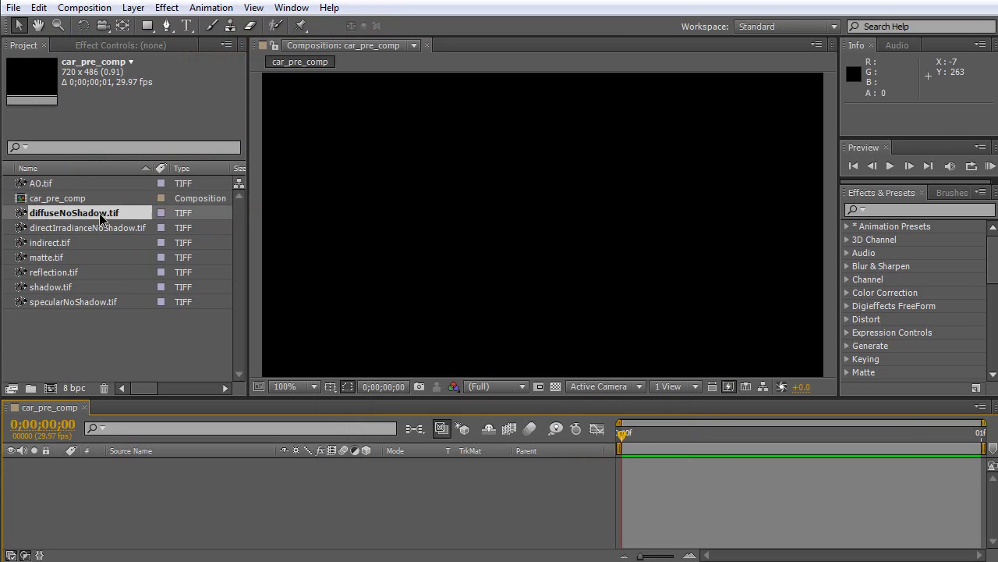
left_click_drag(99, 220, 133, 481)
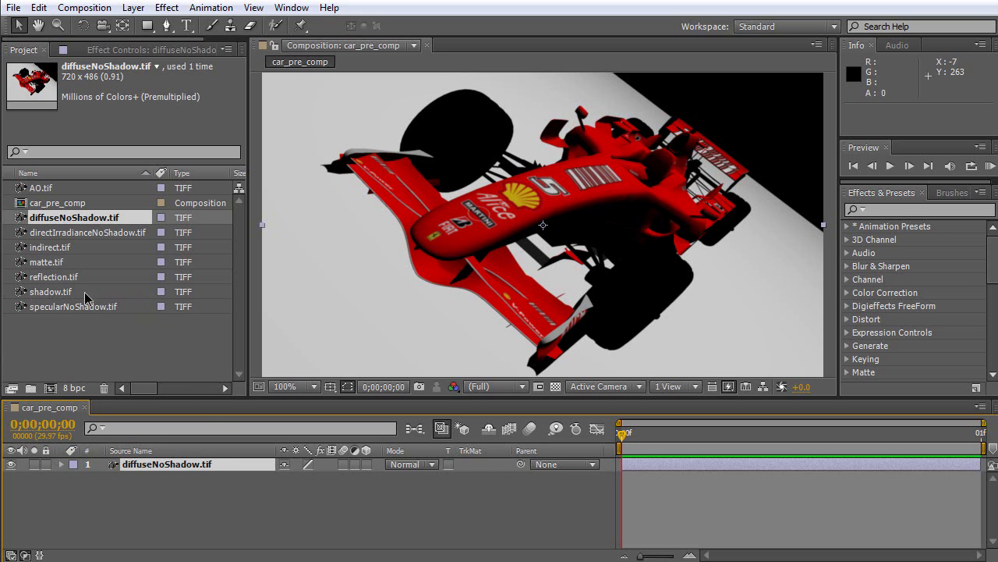
left_click_drag(75, 295, 168, 466)
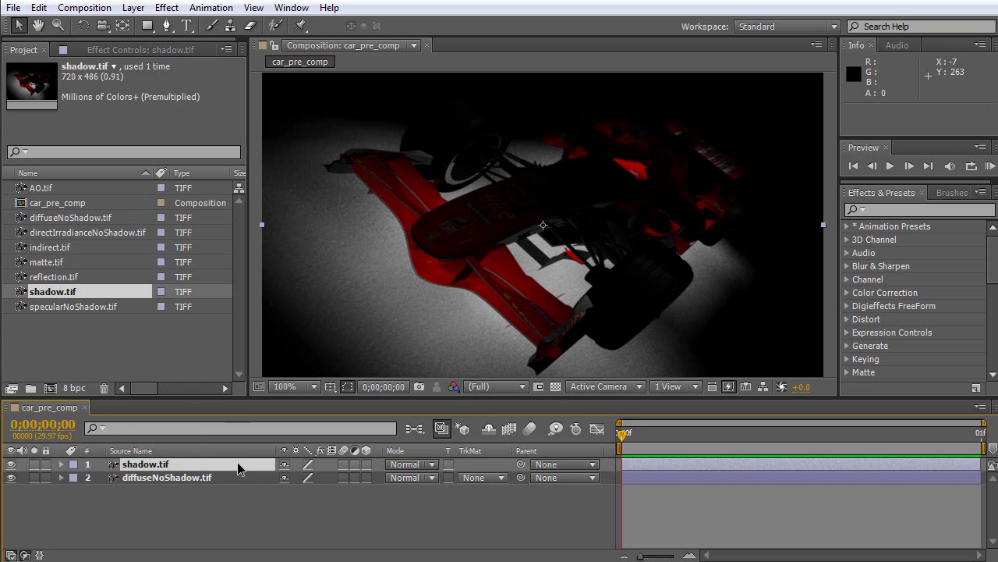
left_click(414, 467)
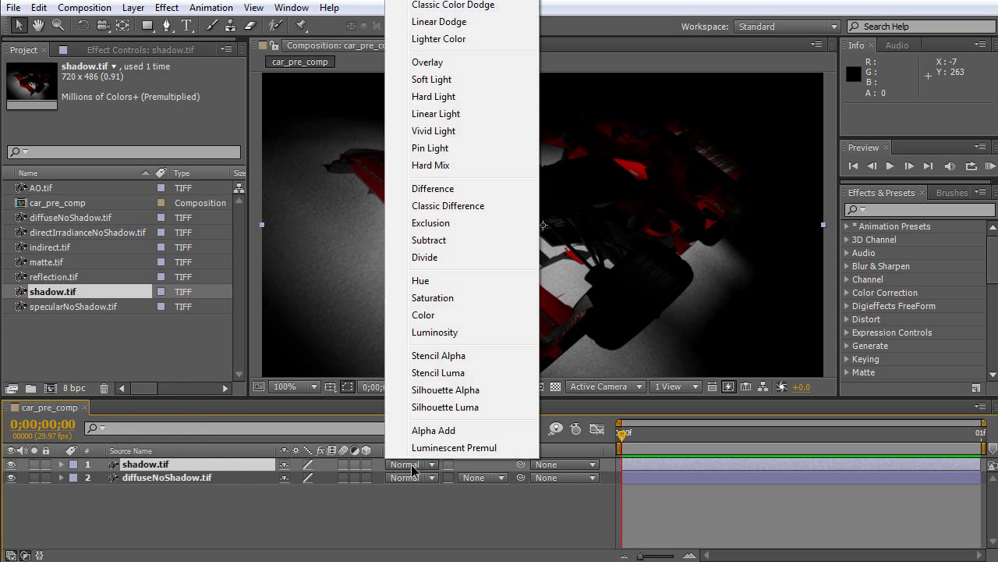
left_click(472, 189)
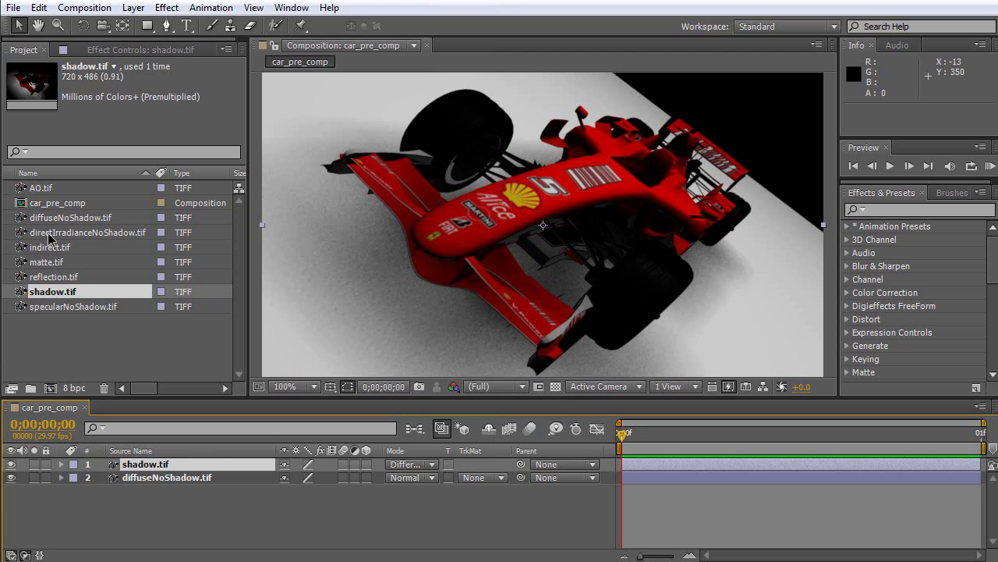
Step: Add directIrradianceNoShadow.tif above the shadow layer in Darken mode, and AO.tif above that in Multiply mode
left_click_drag(50, 235, 134, 459)
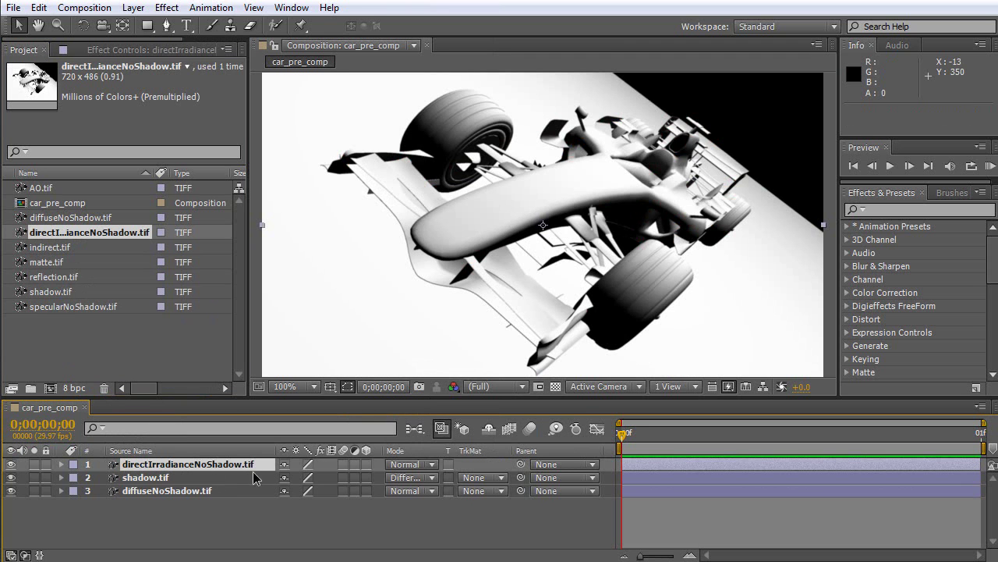
left_click(404, 464)
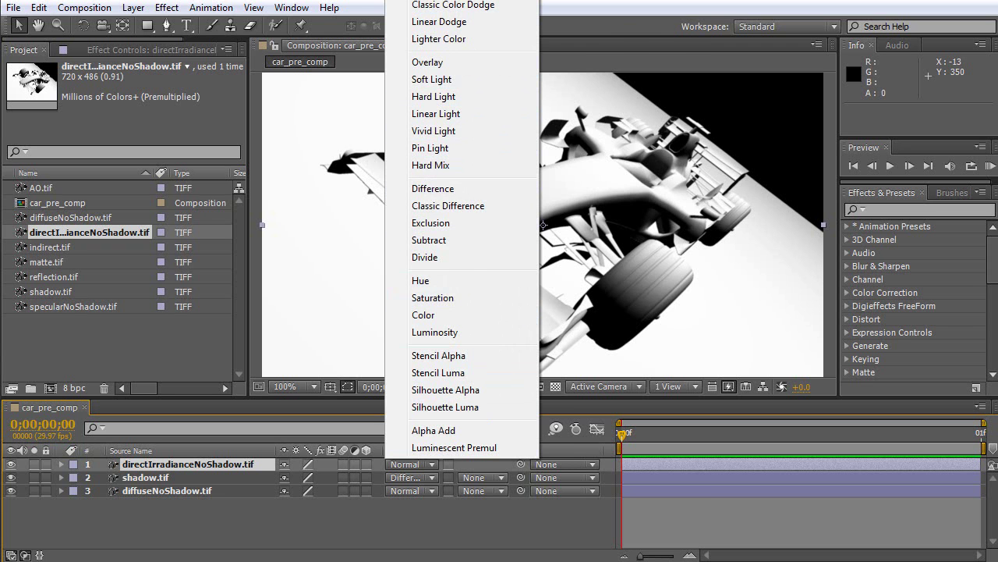
left_click(433, 4)
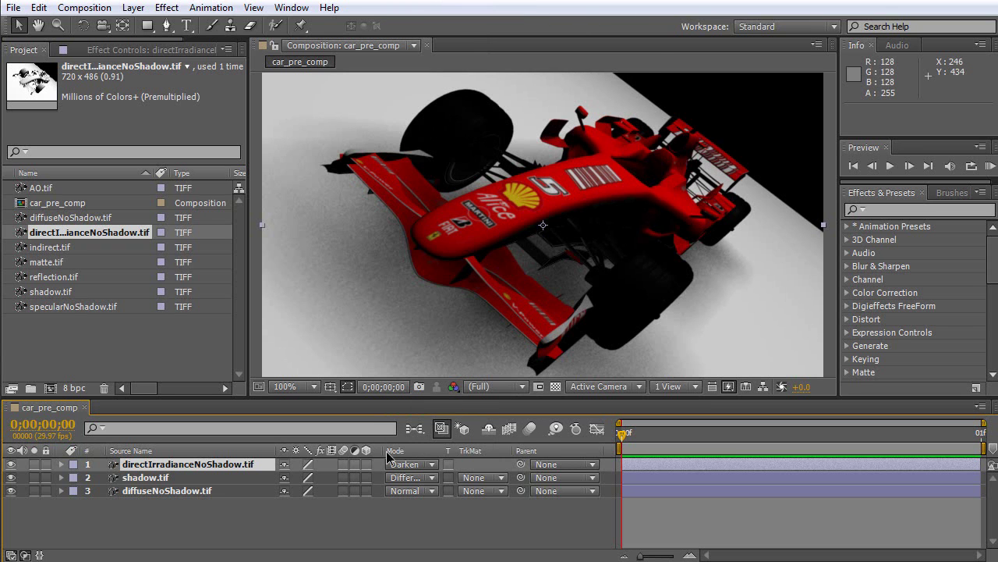
left_click(41, 190)
left_click_drag(41, 193, 130, 465)
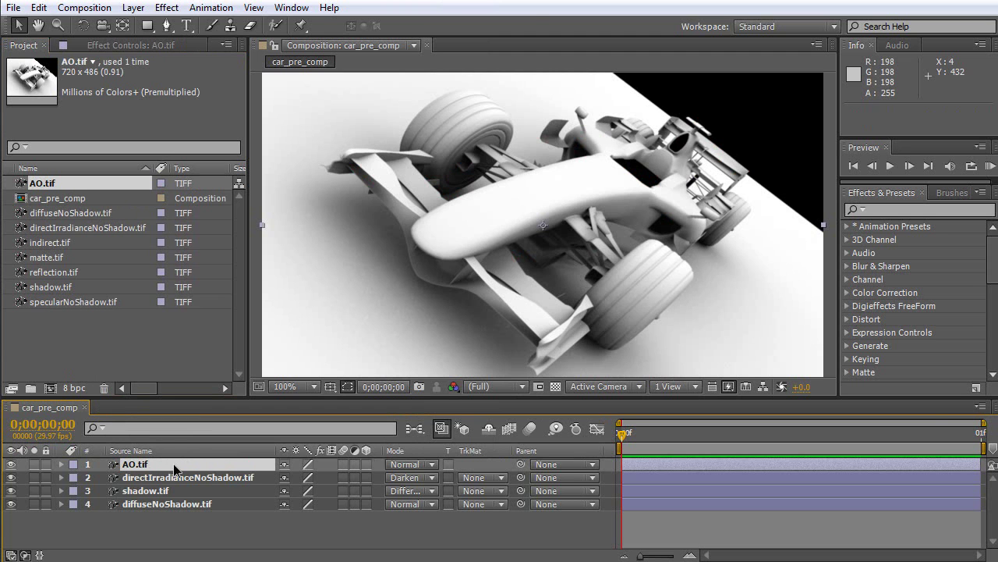
left_click(404, 464)
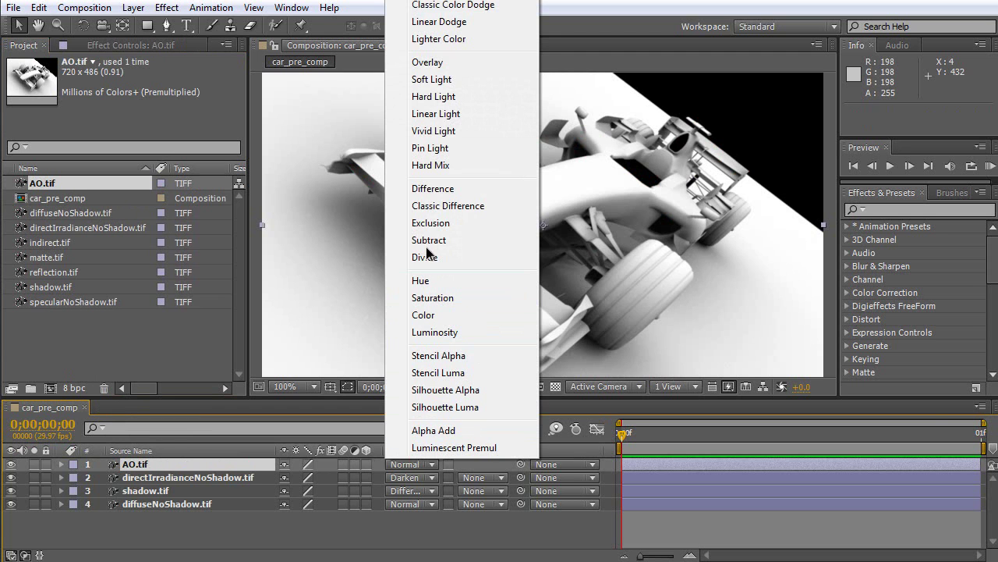
left_click(433, 11)
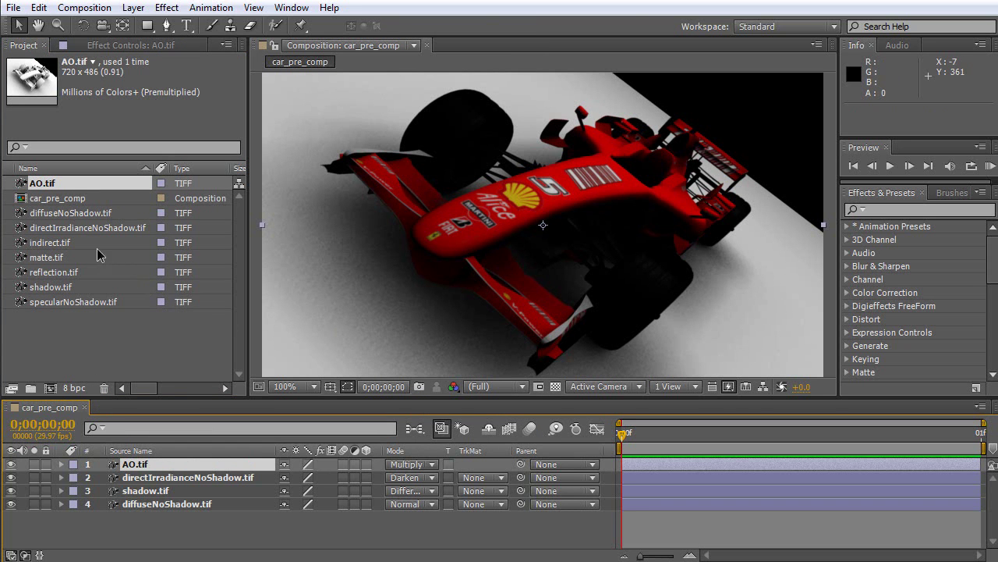
Step: Add indirect.tif above the AO layer in Add mode, and reflection.tif above that in Screen mode
left_click_drag(82, 243, 173, 460)
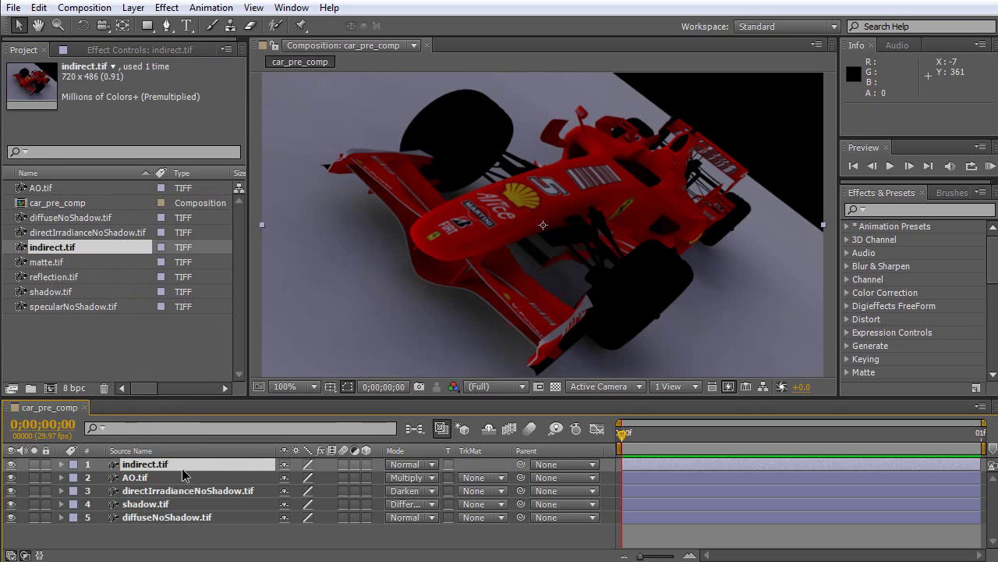
left_click(395, 466)
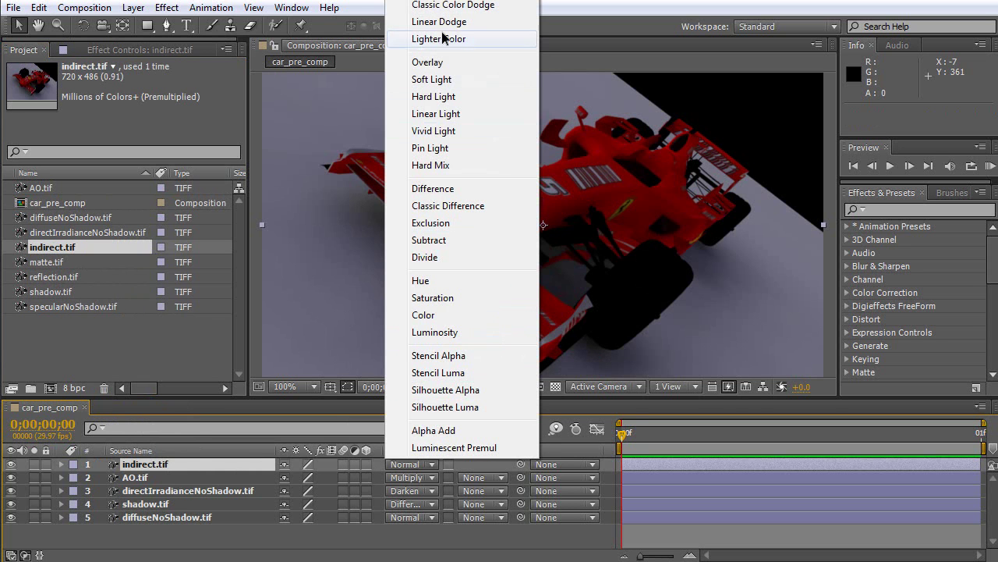
left_click(437, 1)
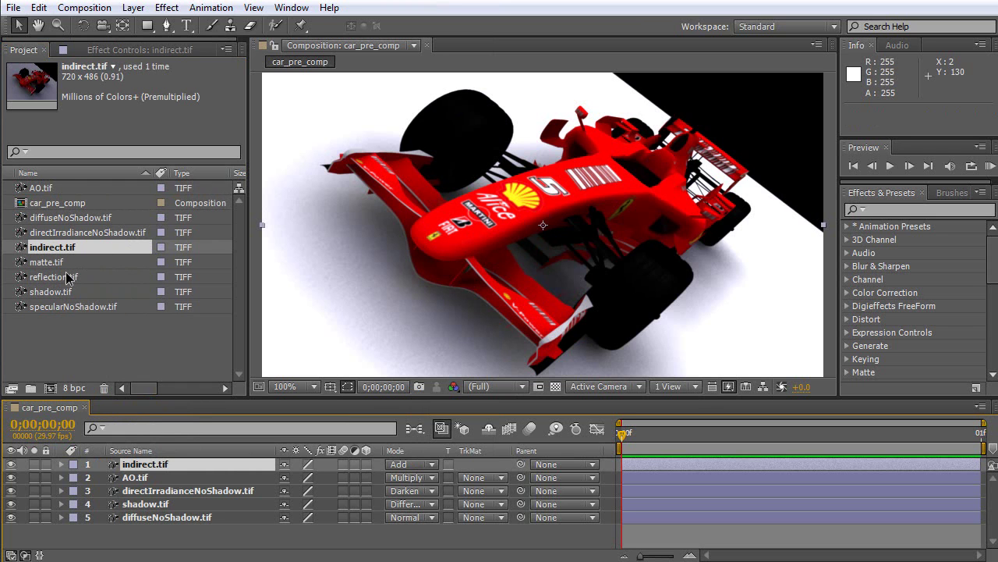
left_click_drag(66, 277, 166, 464)
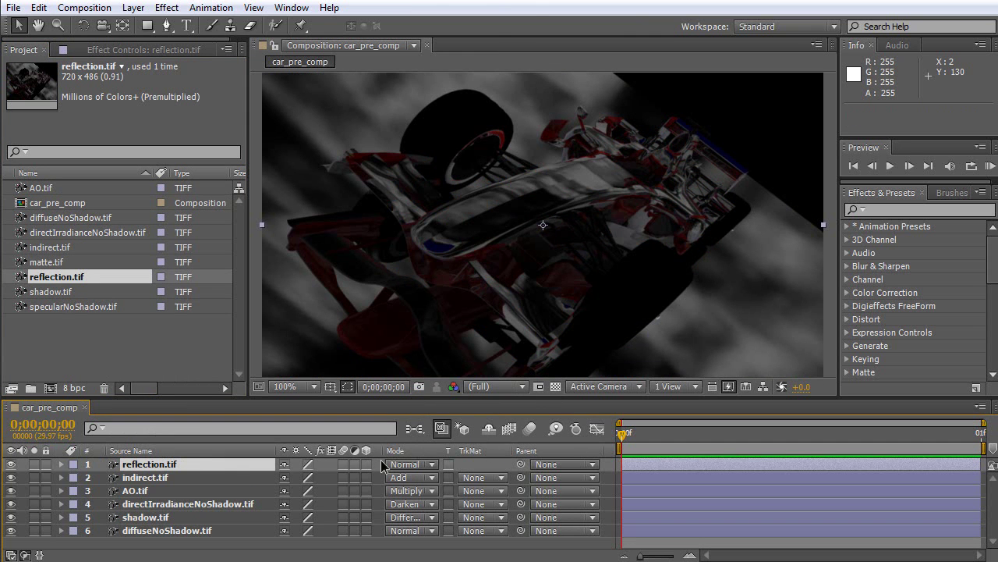
left_click(409, 465)
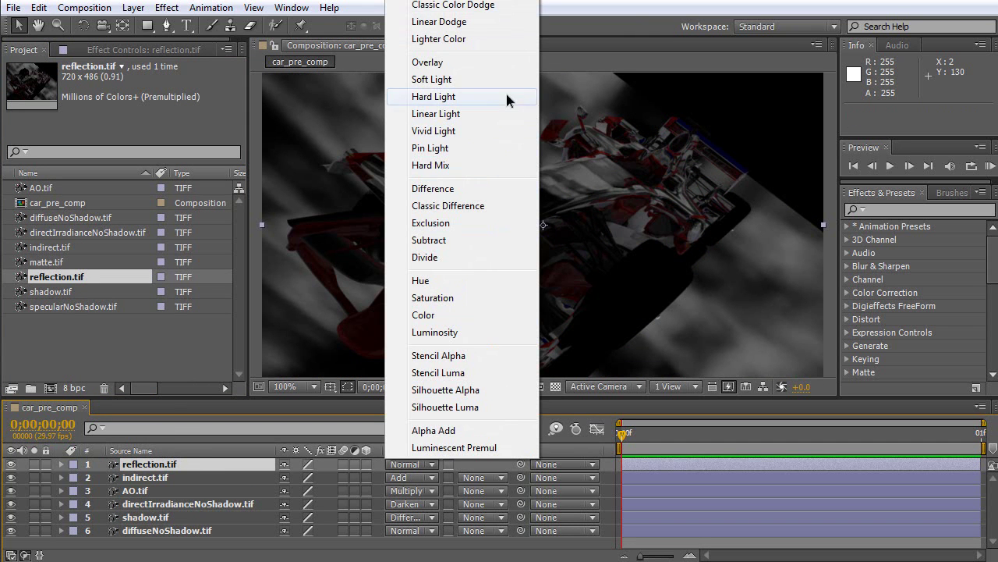
left_click(433, 3)
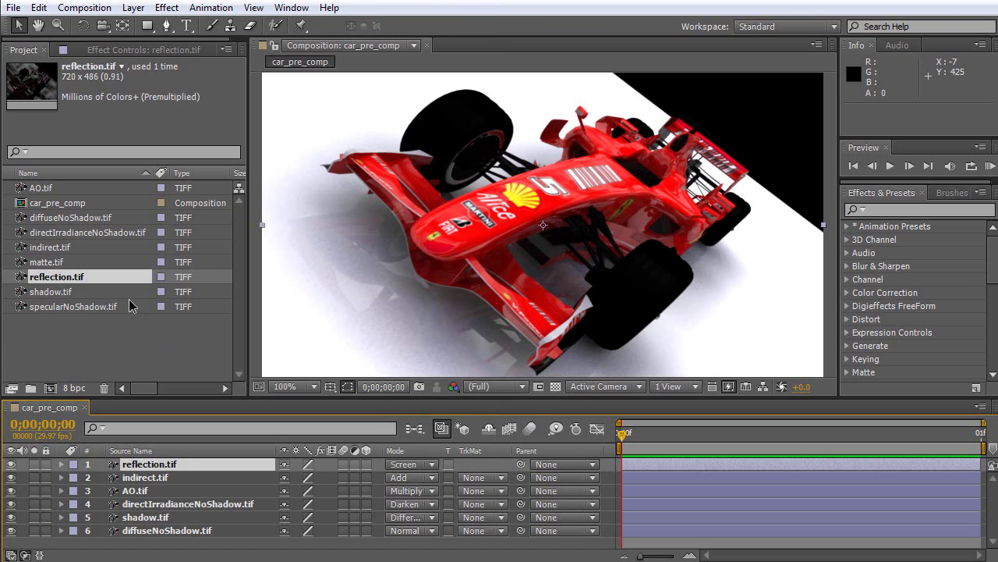
Step: Add specularNoShadow.tif as the uppermost layer of car_pre_comp and change its blending mode
left_click_drag(50, 308, 135, 464)
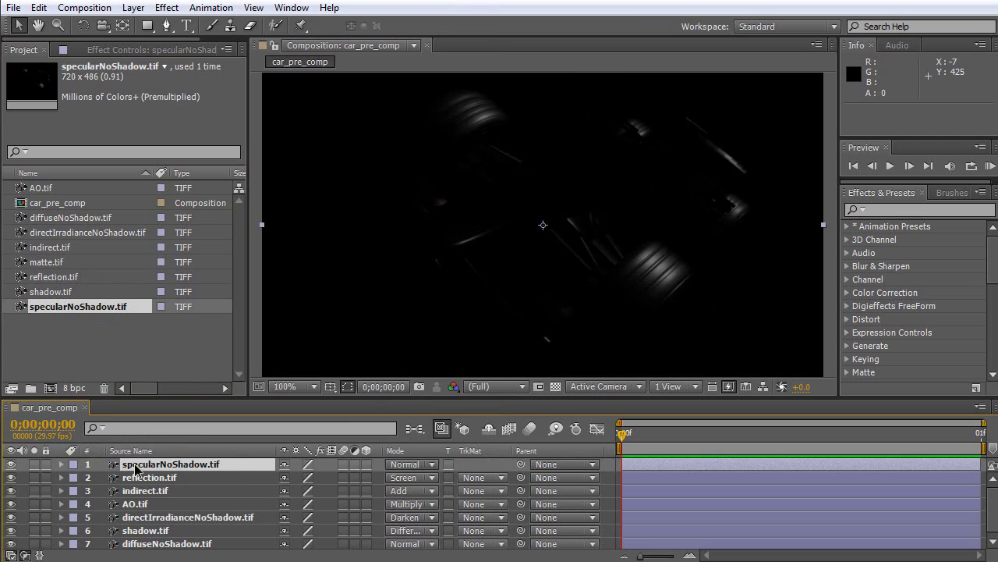
left_click(410, 466)
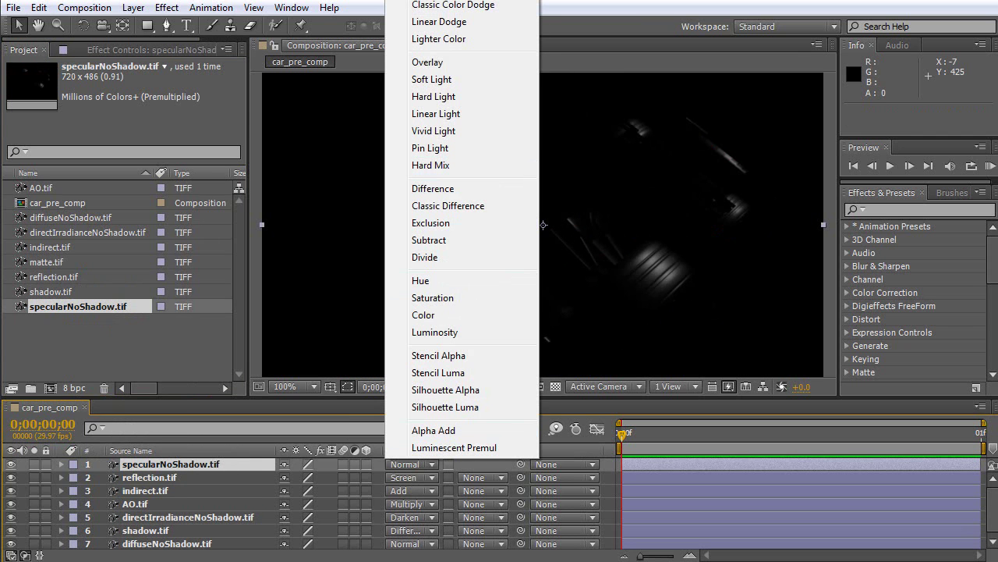
left_click(438, 135)
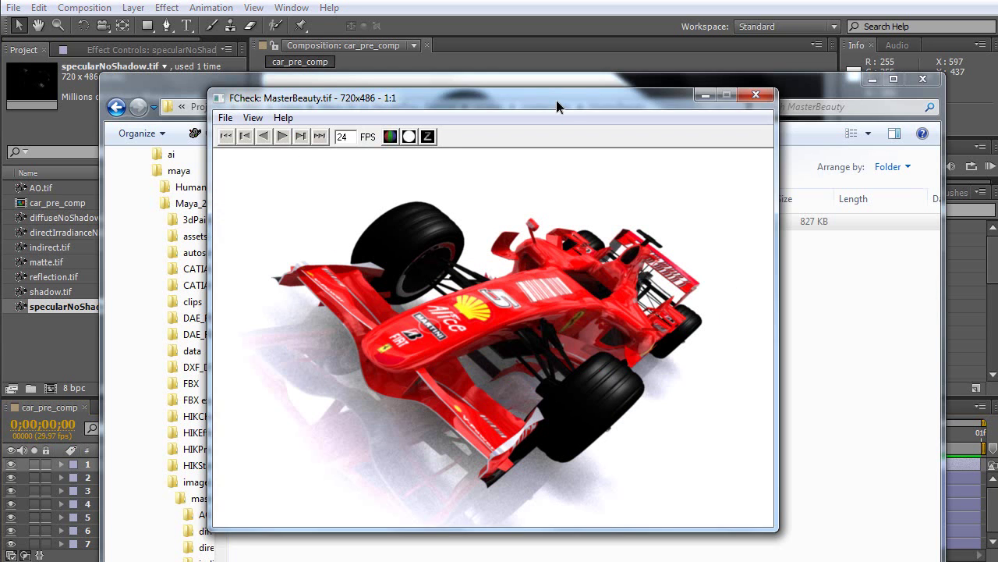
Step: Minimize the MasterBeauty.tif viewer and its folder window, return to After Effects and create a composition named car_final_comp
left_click_drag(556, 100, 569, 89)
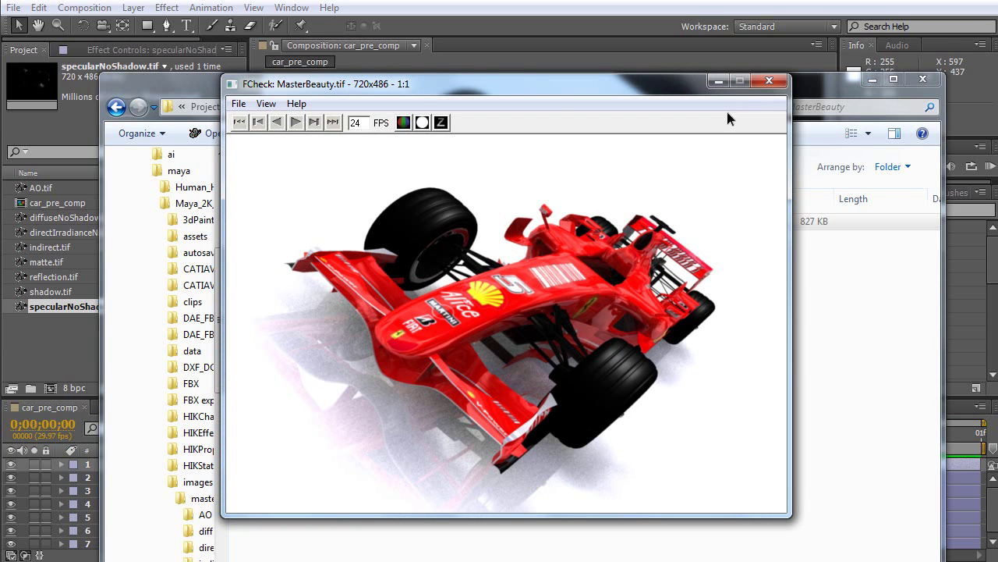
left_click(717, 82)
left_click(872, 79)
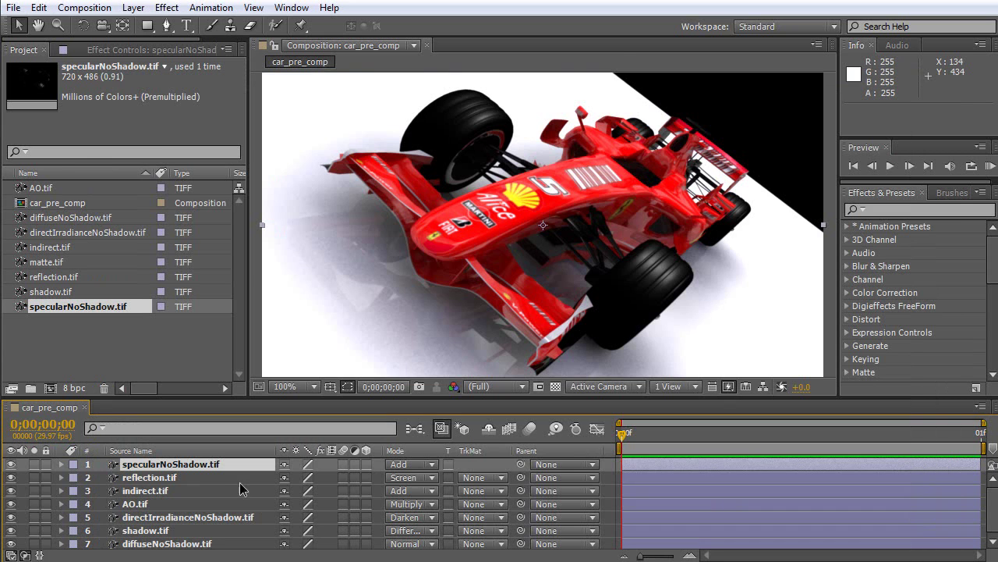
key("ctrl+n")
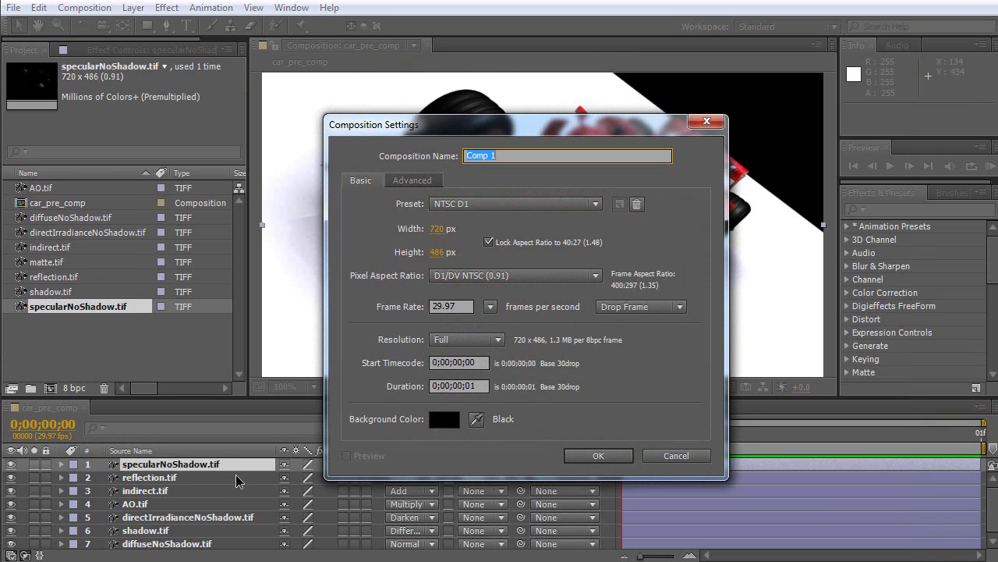
type("car_final_c")
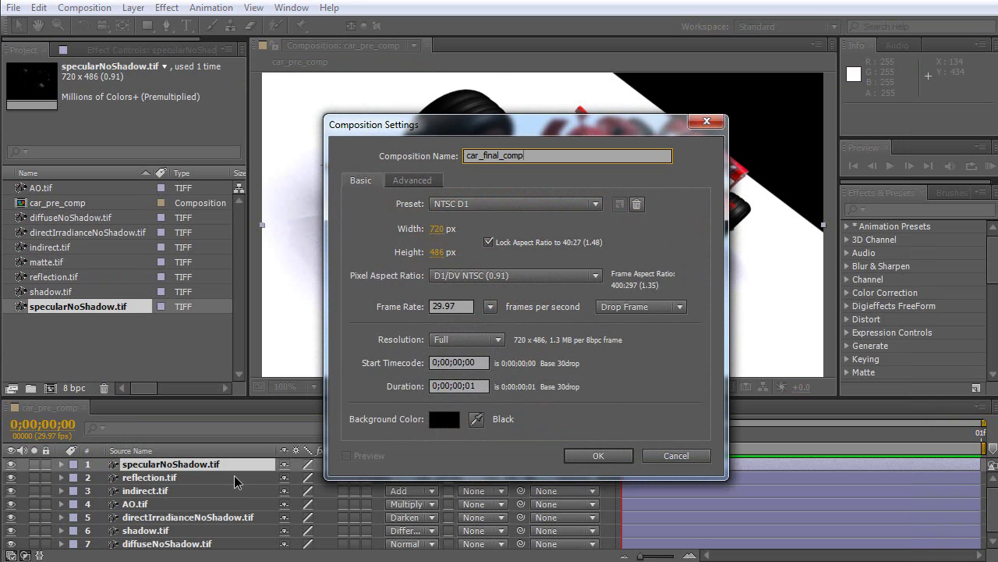
left_click(613, 460)
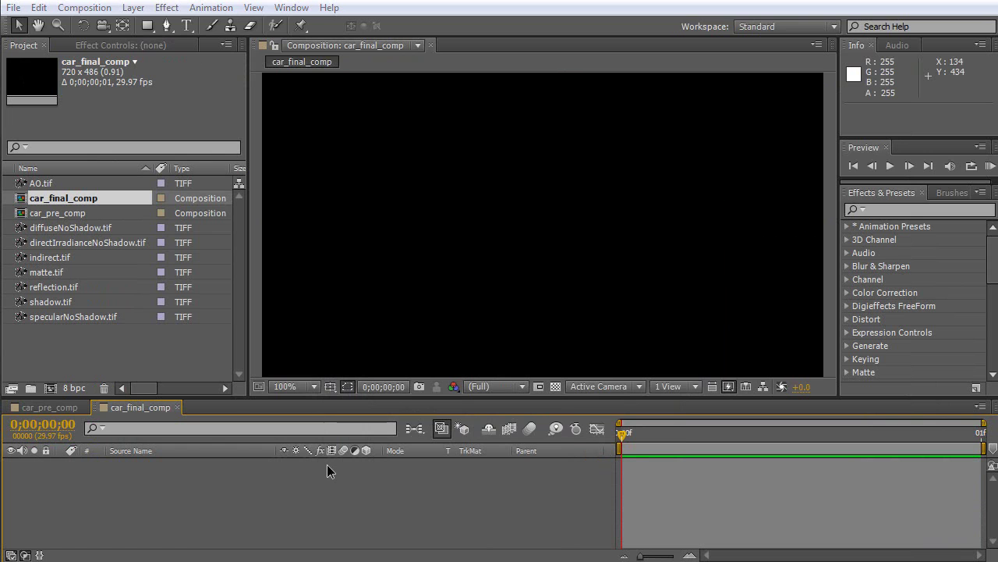
Step: Add a white 720 x 486 px solid named background to car_final_comp
key("ctrl+y")
type("background")
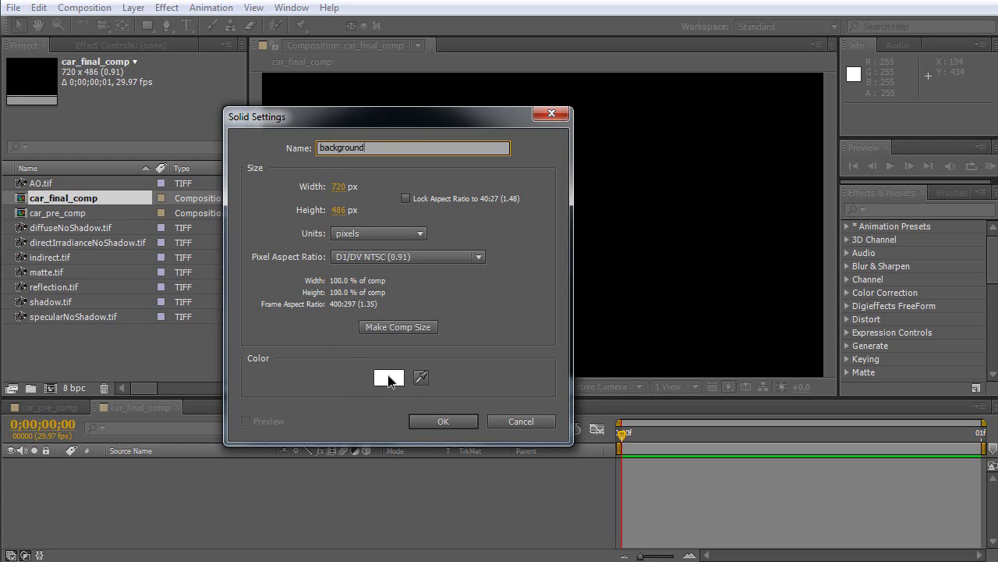
left_click(387, 379)
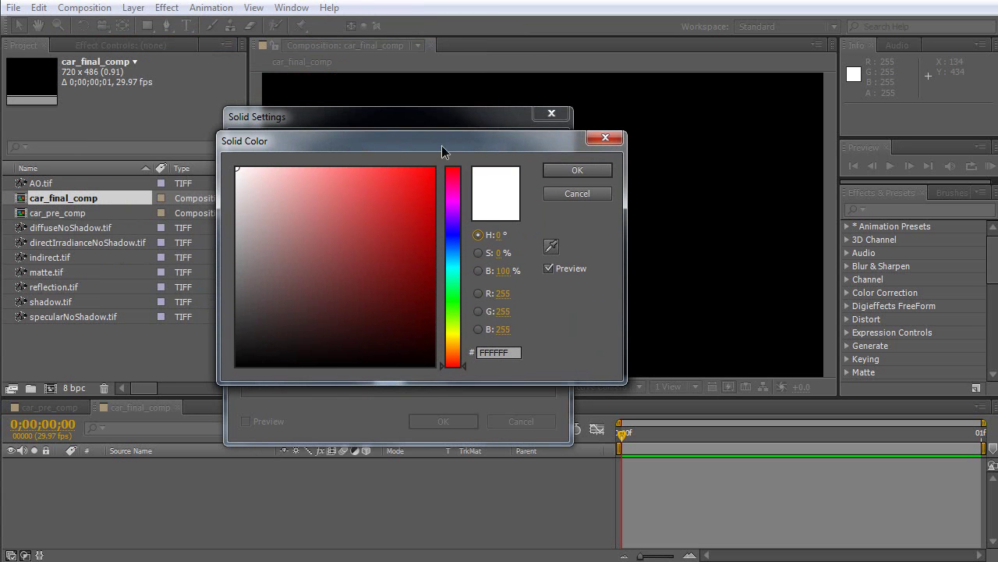
left_click(601, 172)
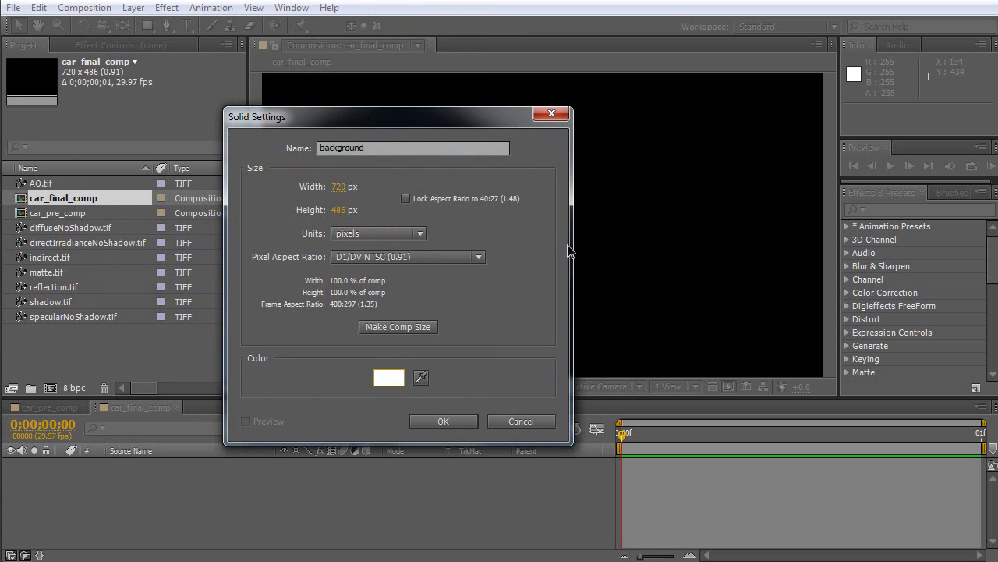
left_click(444, 421)
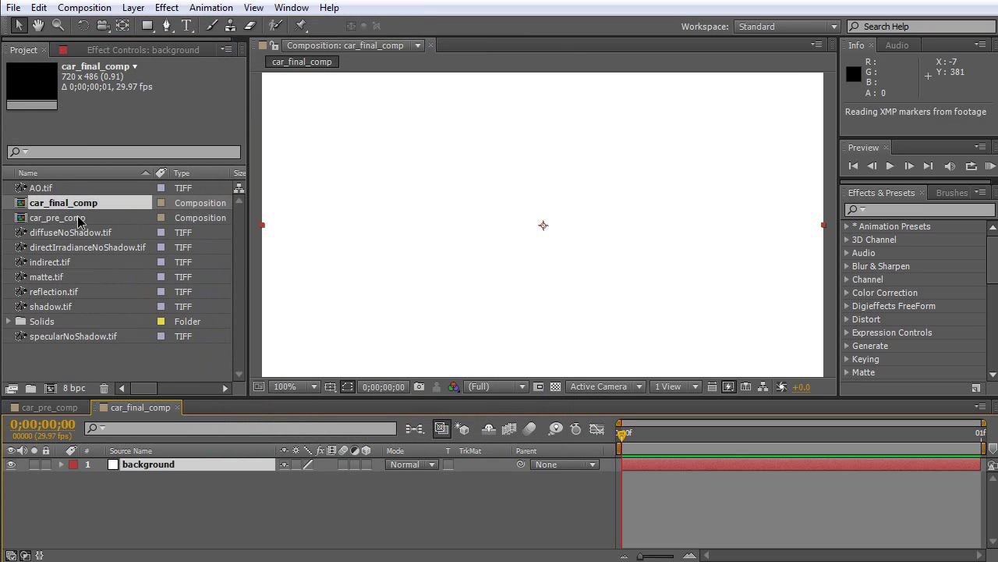
Step: Place car_pre_comp above the background layer and matte.tif above that, with the matte.tif layer hidden
left_click_drag(70, 221, 156, 465)
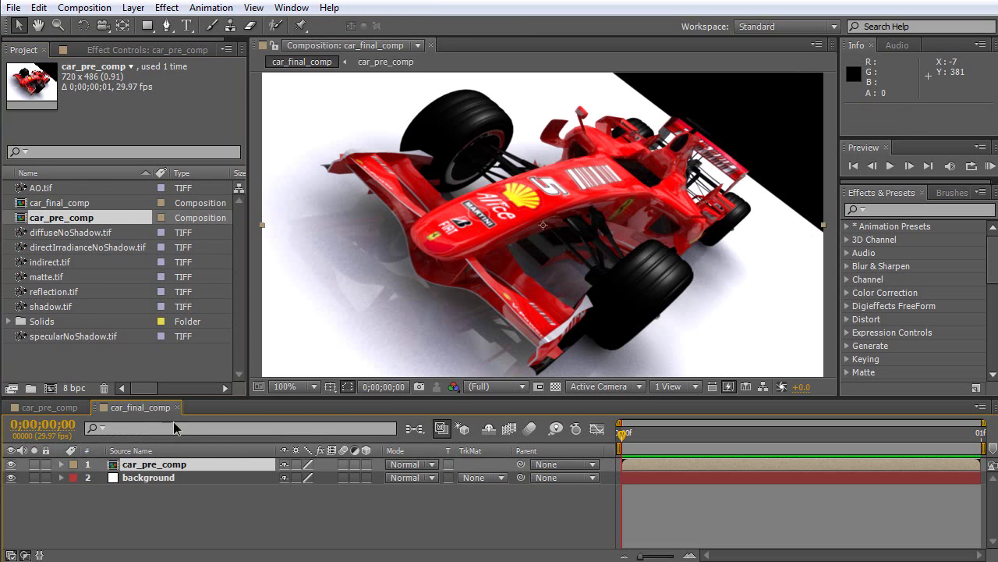
left_click_drag(75, 278, 164, 466)
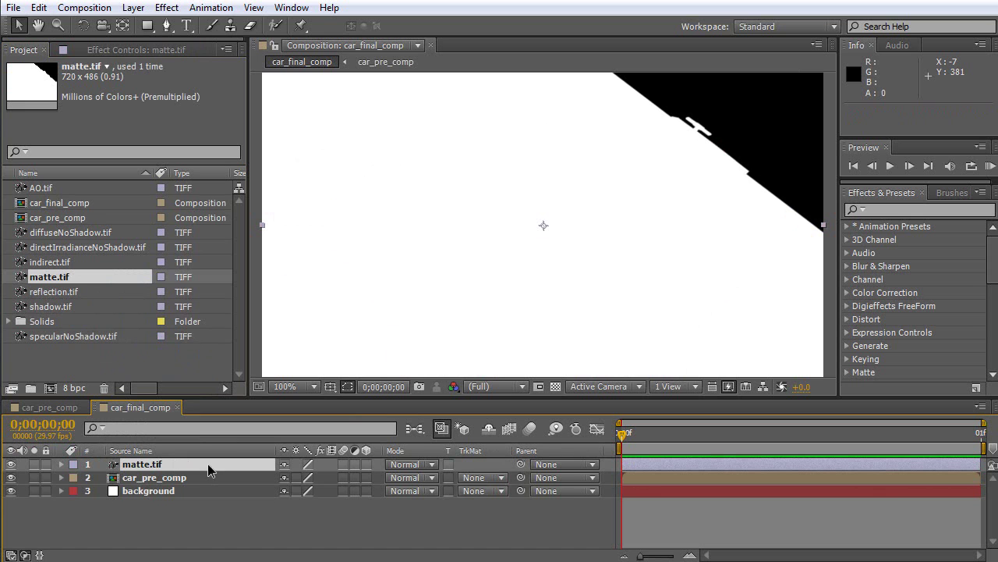
left_click(11, 464)
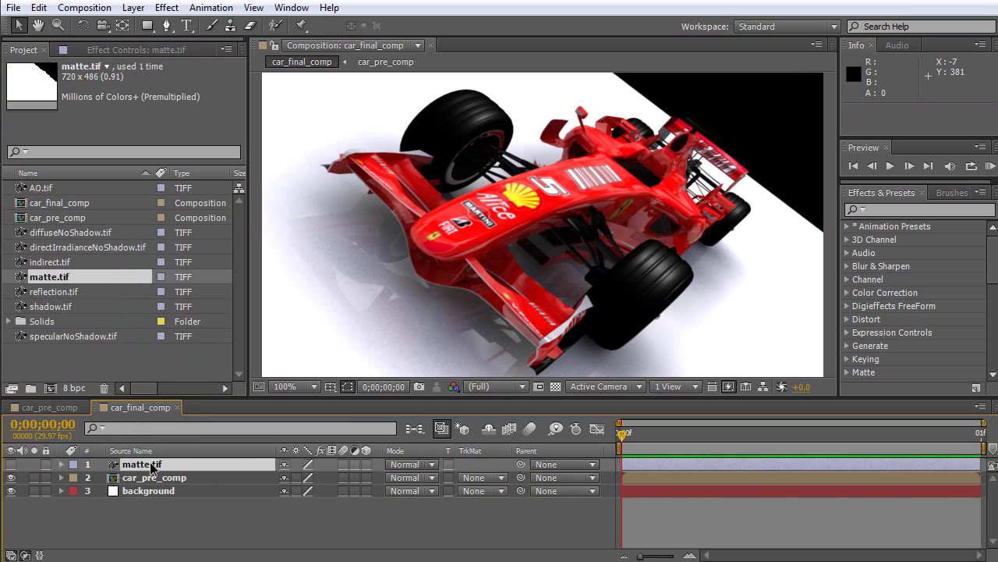
Step: Apply Set Matte to the car_pre_comp layer, taking the matte from matte.tif and using its Luminance
left_click(187, 478)
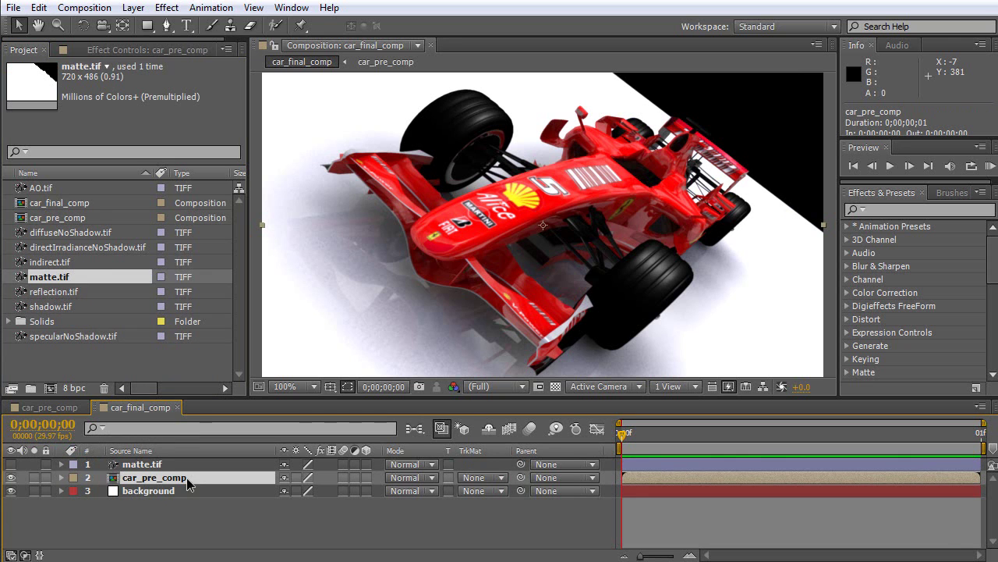
left_click(167, 7)
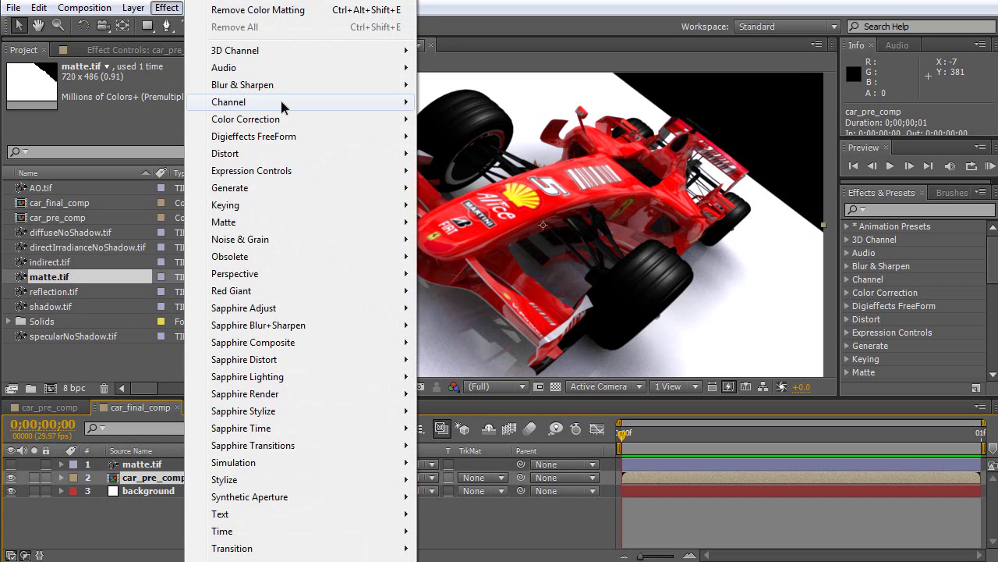
mouse_move(281, 102)
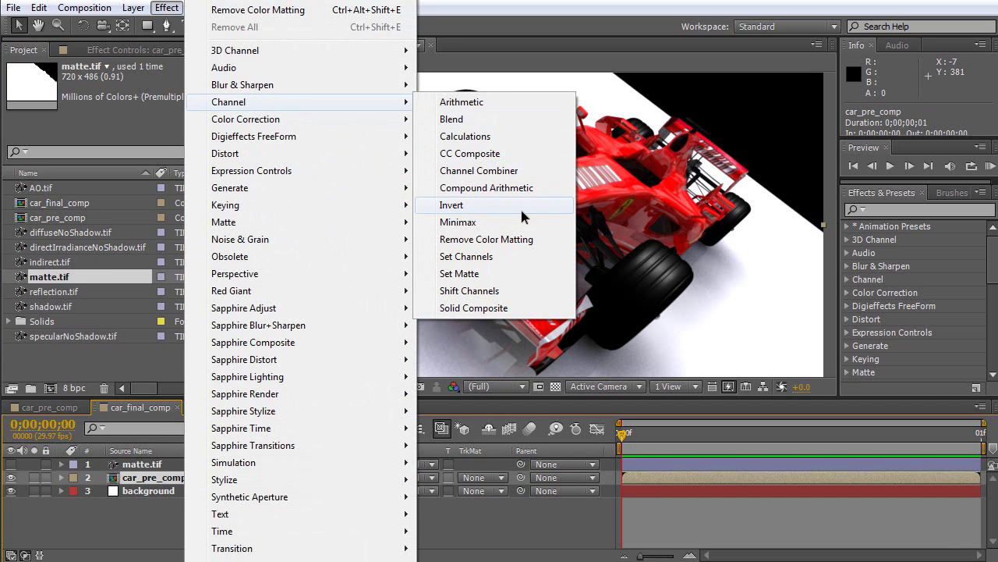
left_click(523, 273)
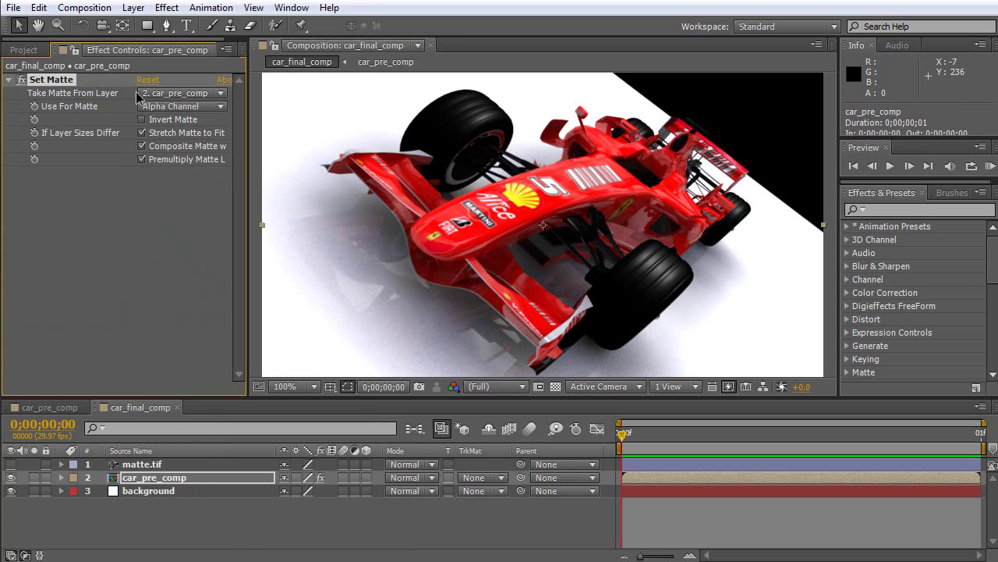
left_click(179, 93)
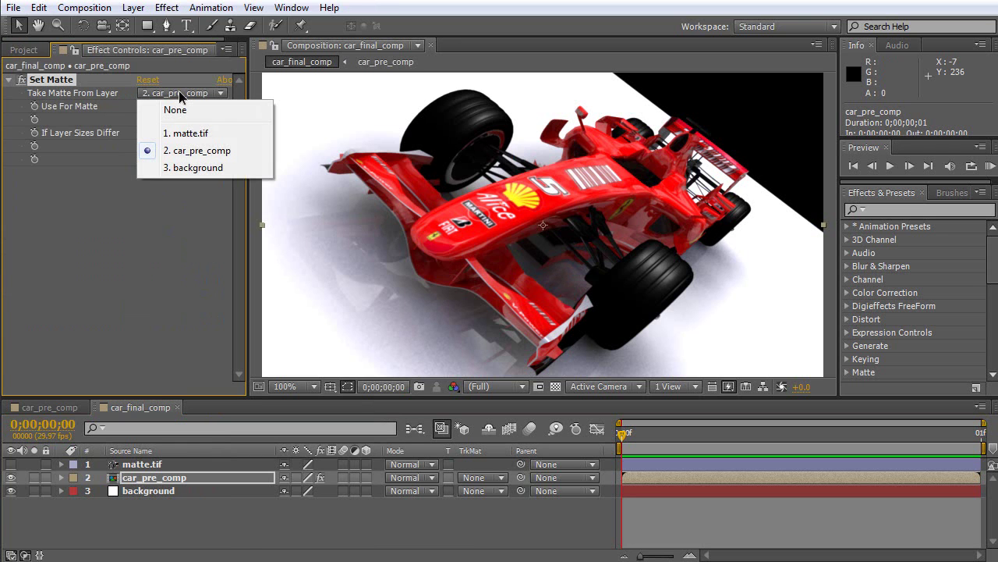
left_click(216, 134)
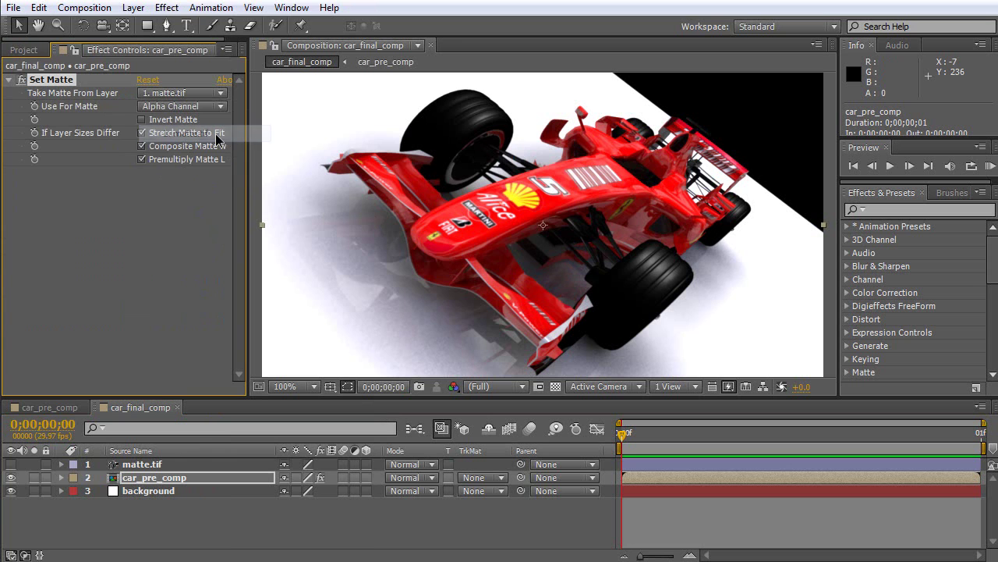
left_click(158, 107)
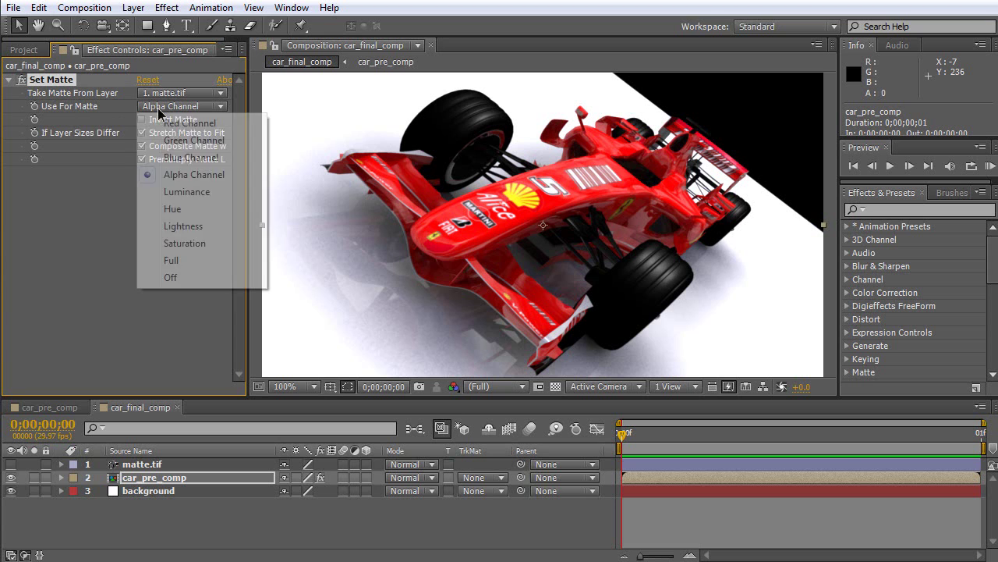
left_click(178, 193)
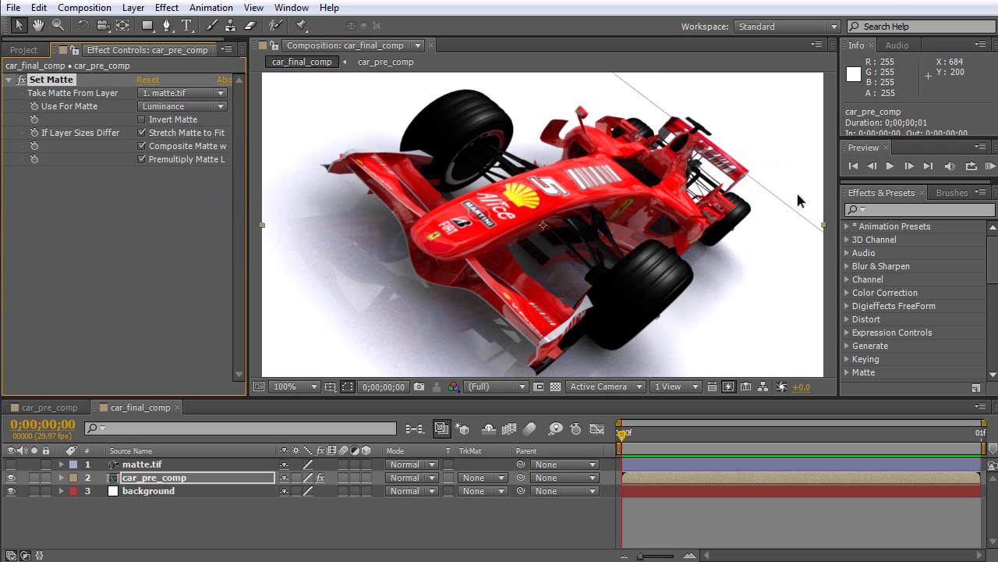
Step: Apply the Remove Color Matting effect to the car_pre_comp layer, after Set Matte
left_click(182, 477)
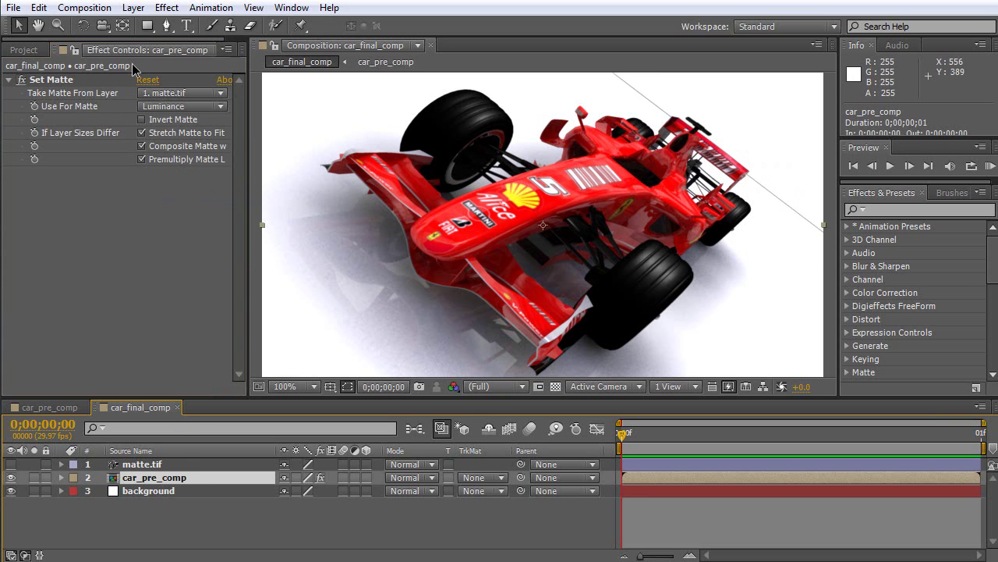
left_click(168, 9)
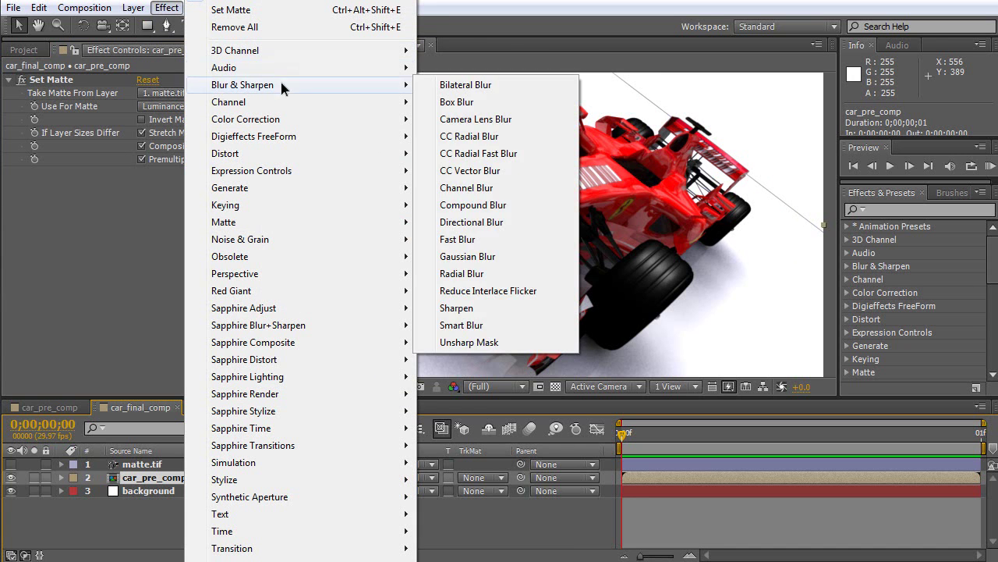
mouse_move(285, 106)
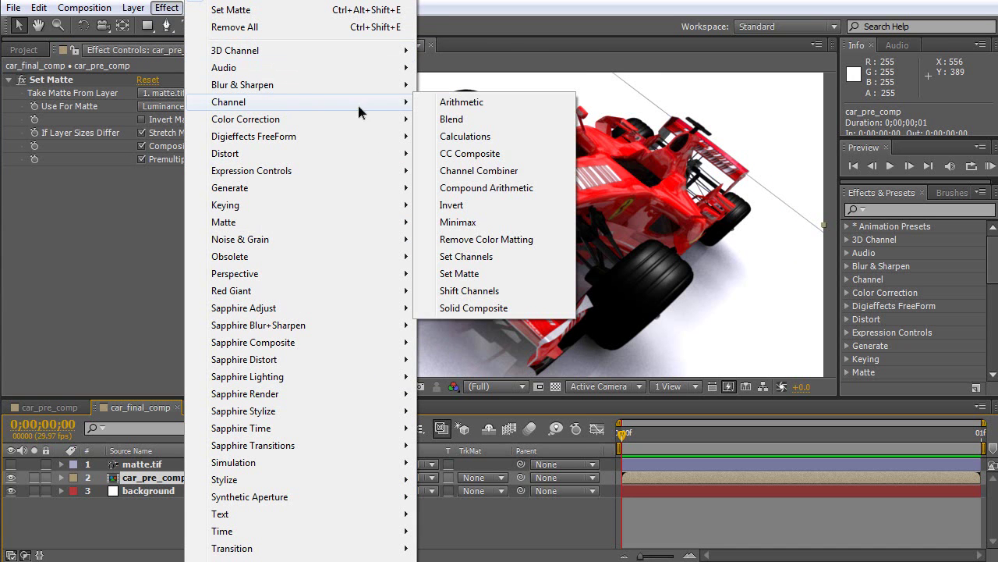
left_click(523, 242)
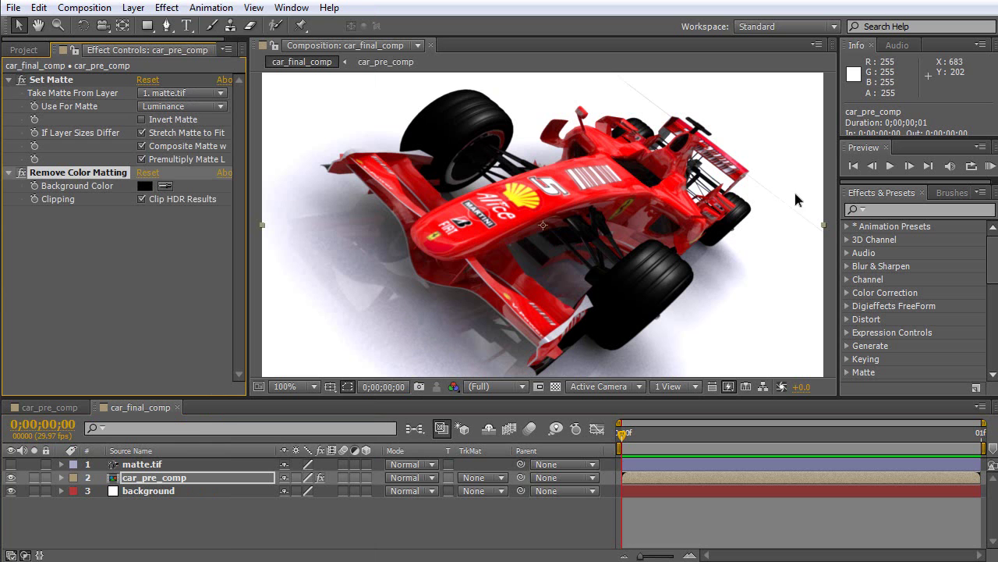
Step: Apply the Refine Matte effect to the car_pre_comp layer to clean up the matte's edge line
left_click(174, 476)
left_click(165, 9)
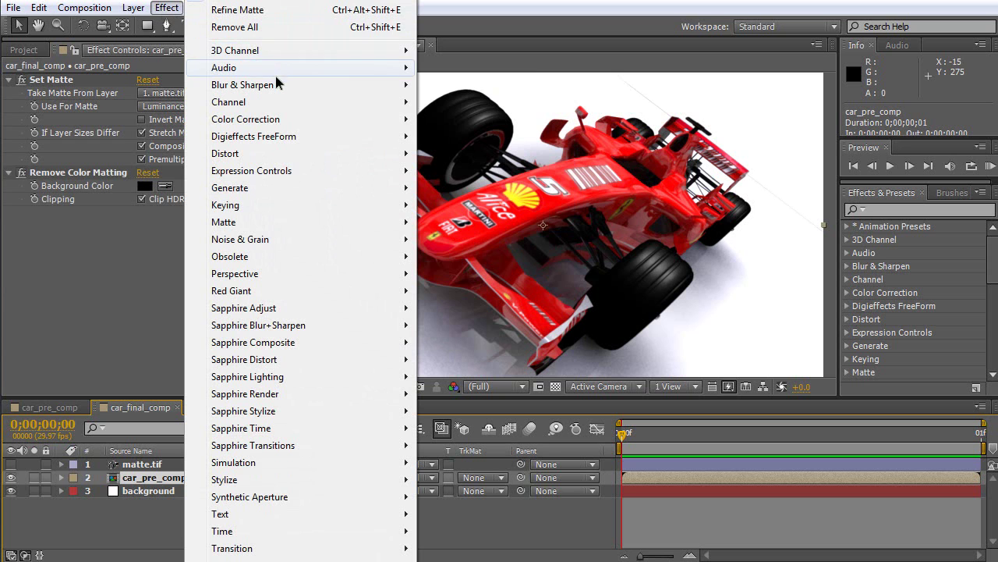
mouse_move(280, 221)
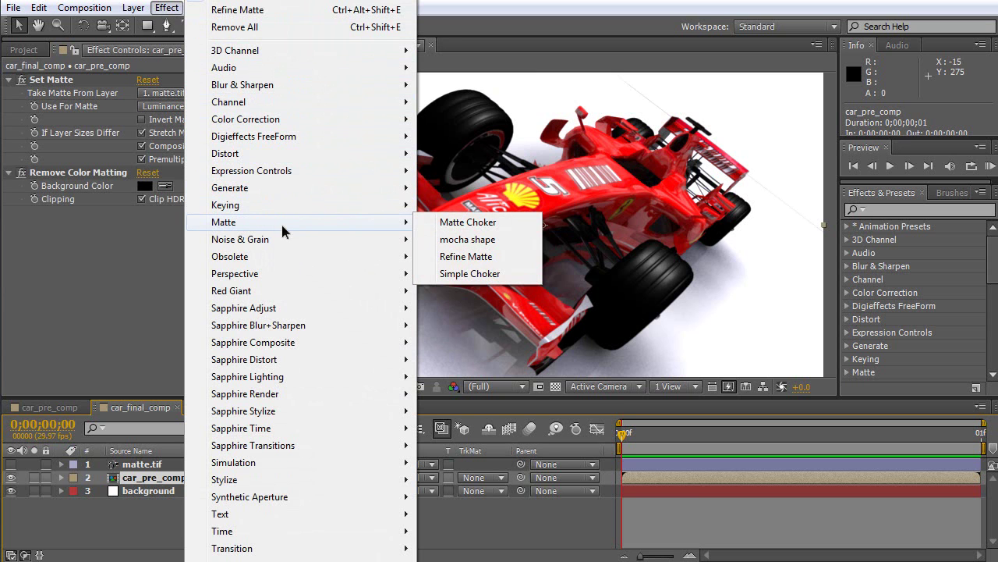
left_click(507, 257)
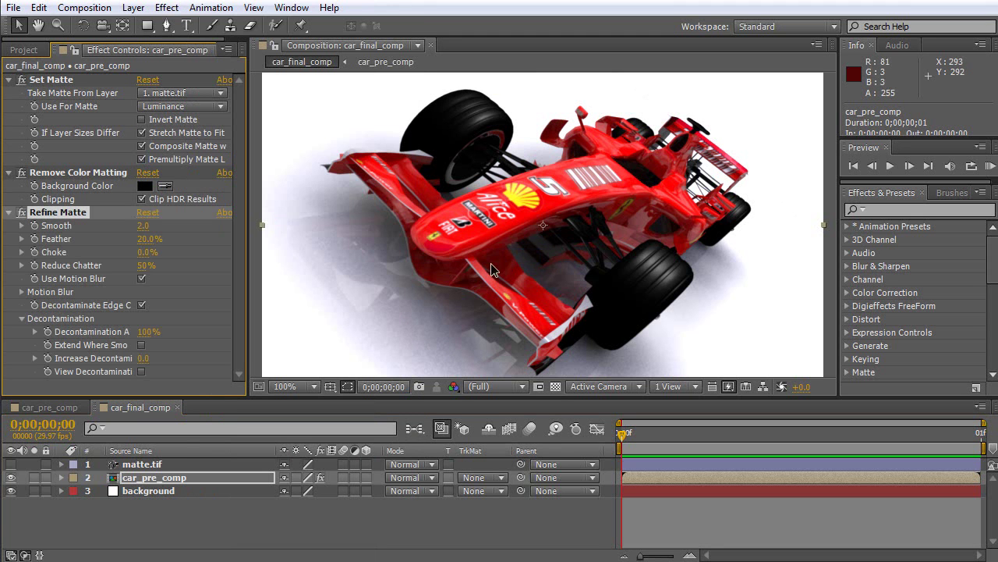